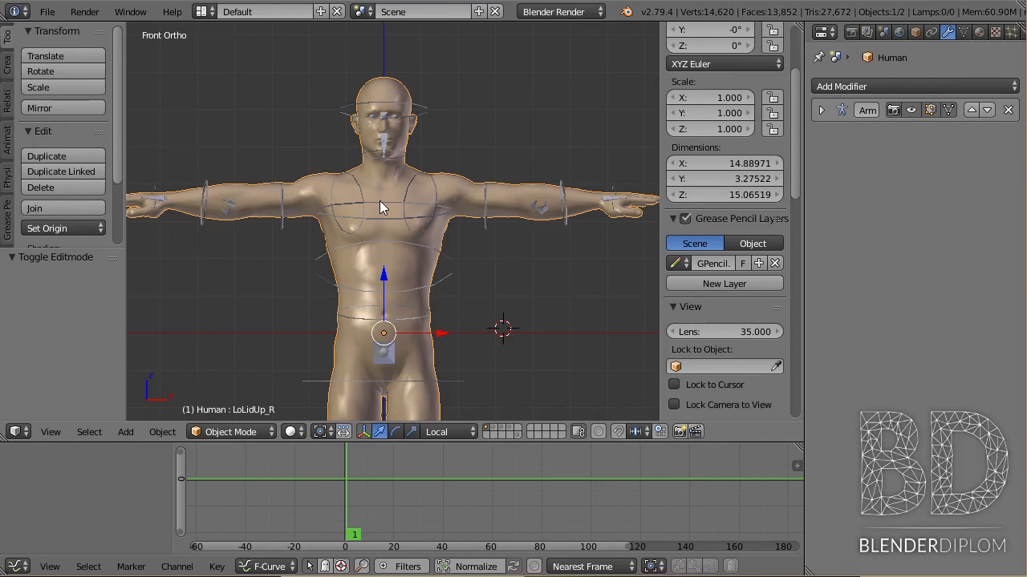
- Rotate the character's left upper arm bone down towards the body by about 83° in the front view
{"action": "scroll", "coordinate": [419, 207], "scroll_direction": "up", "scroll_amount": 1}
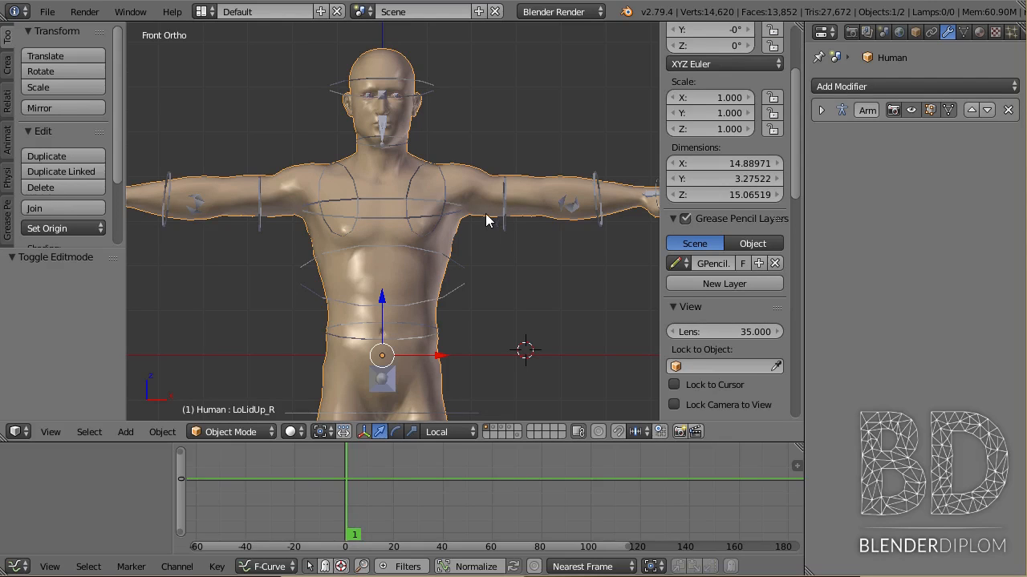
{"action": "scroll", "coordinate": [401, 294], "scroll_direction": "down", "scroll_amount": 1}
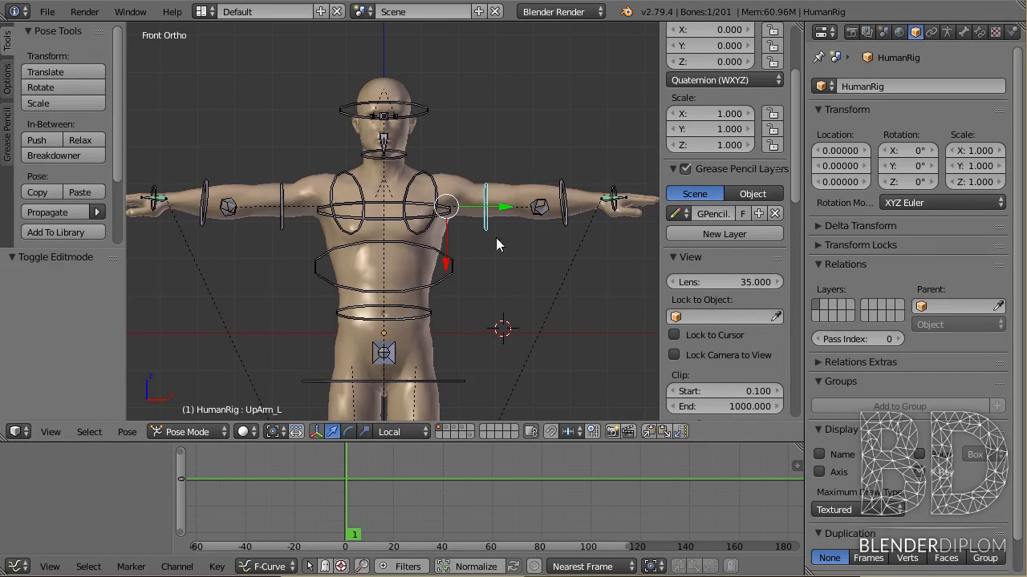
{"action": "scroll", "coordinate": [529, 243], "scroll_direction": "up", "scroll_amount": 4}
{"action": "key", "text": "r"}
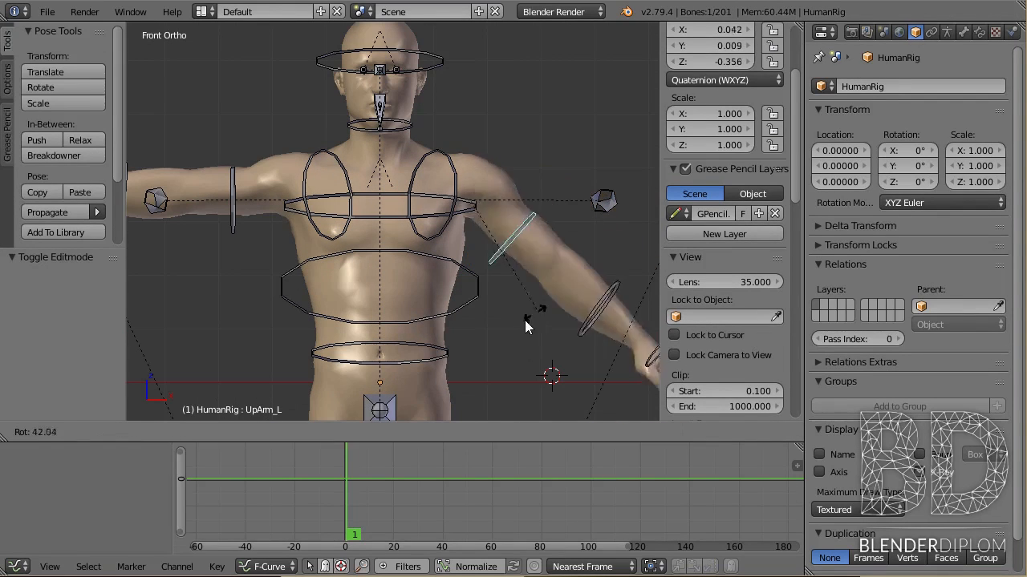
{"action": "left_click", "coordinate": [488, 294]}
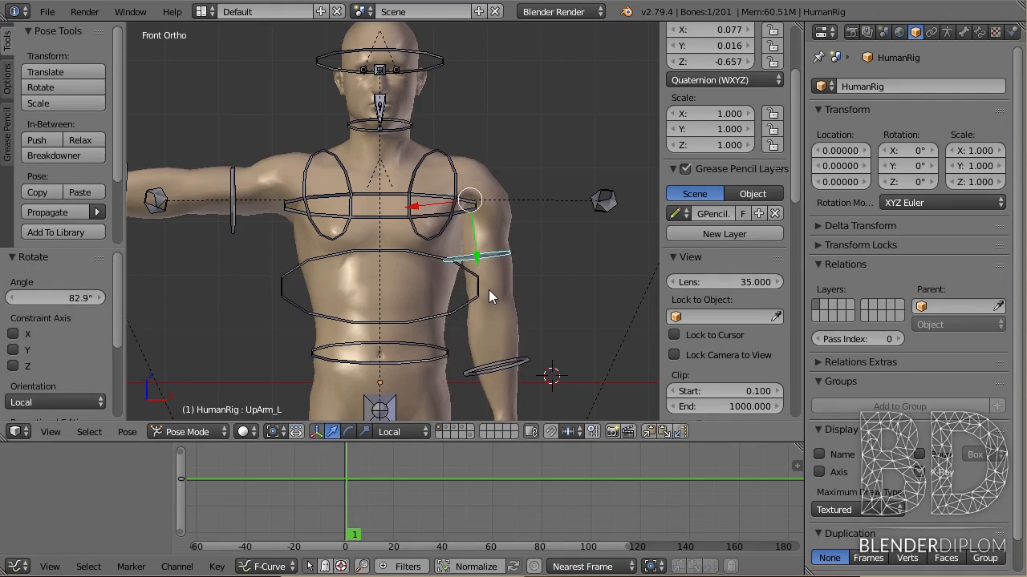
{"action": "scroll", "coordinate": [489, 292], "scroll_direction": "up", "scroll_amount": 6}
{"action": "key", "text": "r"}
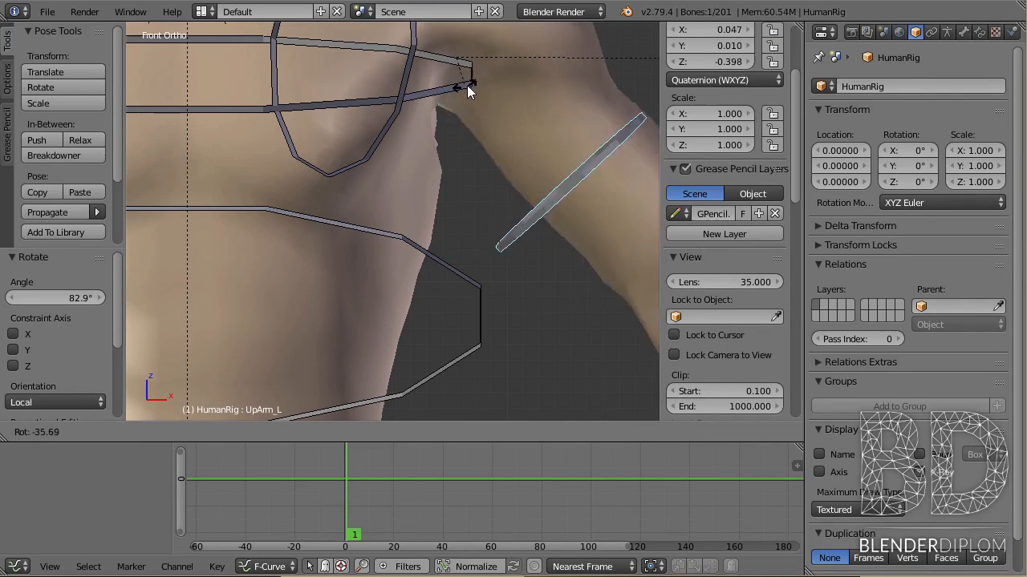
{"action": "left_click", "coordinate": [467, 106]}
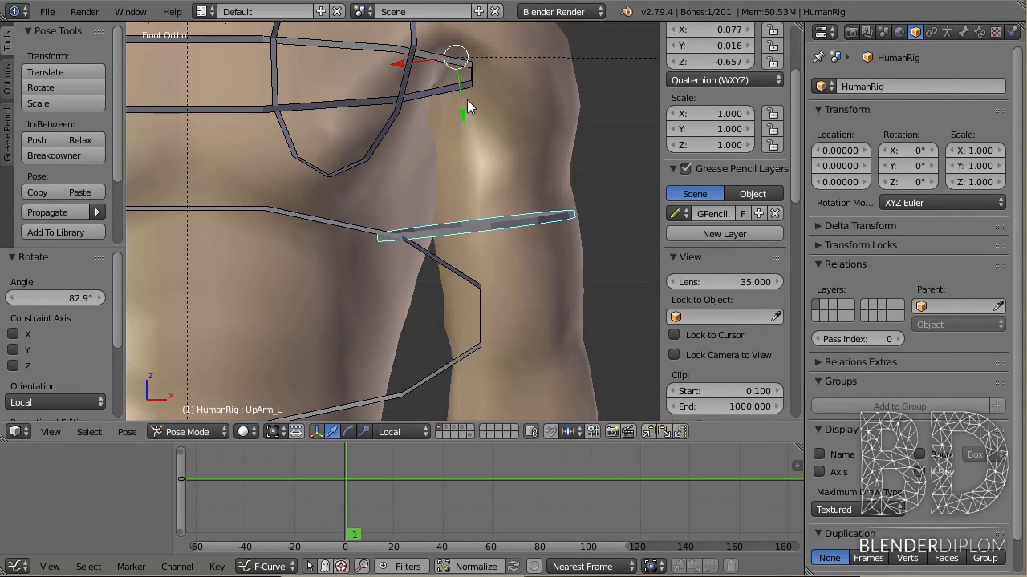
{"action": "scroll", "coordinate": [467, 99], "scroll_direction": "down", "scroll_amount": 1}
{"action": "key", "text": "r"}
{"action": "right_click", "coordinate": [538, 191]}
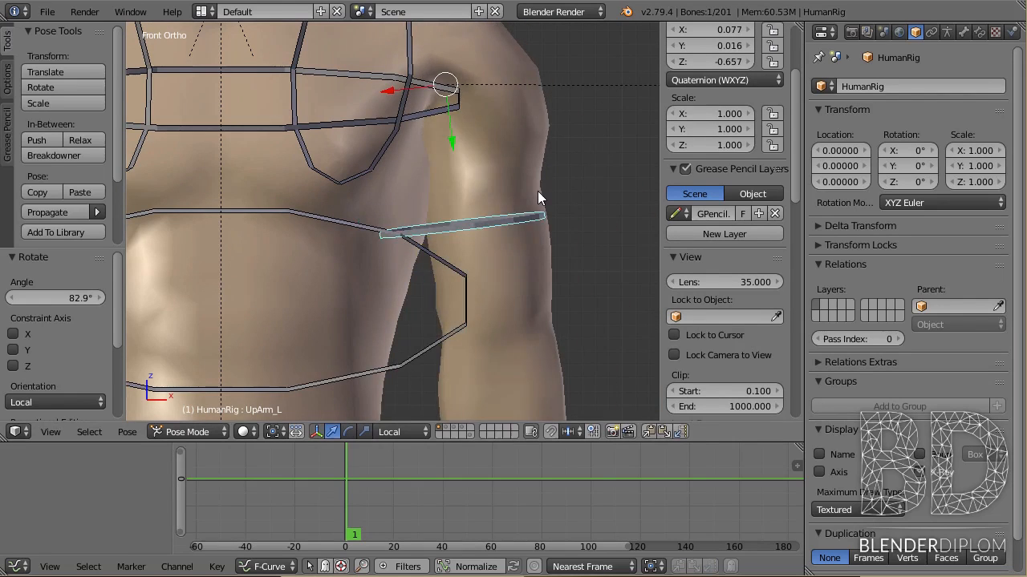
- Rotate the left upper arm about 6° further so that it hangs straight down beside the torso
{"action": "scroll", "coordinate": [538, 192], "scroll_direction": "down", "scroll_amount": 4}
{"action": "middle_click_drag", "start_coordinate": [520, 271], "coordinate": [529, 180], "text": "shift"}
{"action": "key", "text": "r"}
{"action": "left_click", "coordinate": [471, 250]}
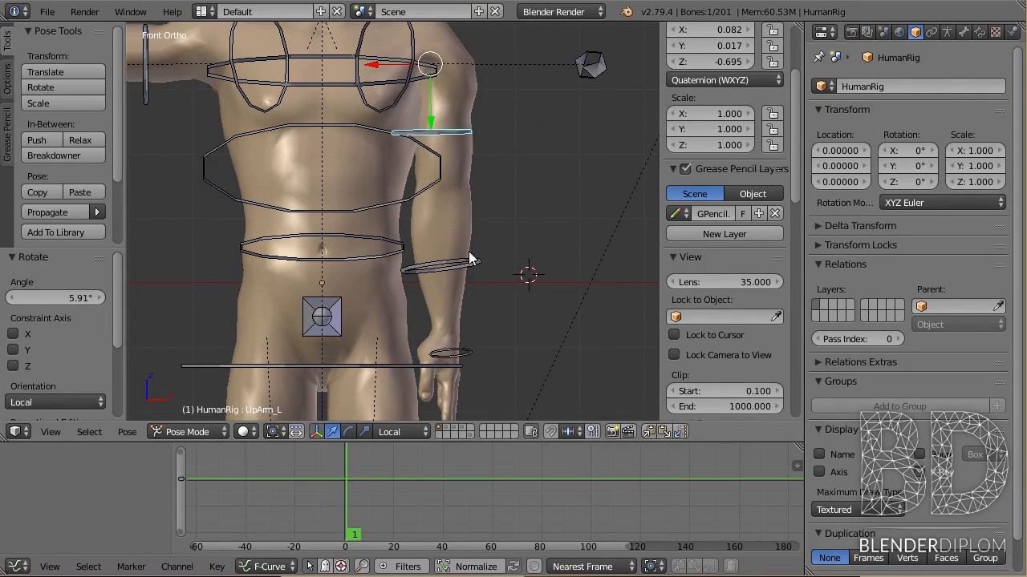
{"action": "scroll", "coordinate": [442, 130], "scroll_direction": "down", "scroll_amount": 2}
{"action": "scroll", "coordinate": [439, 130], "scroll_direction": "up", "scroll_amount": 3, "text": "shift"}
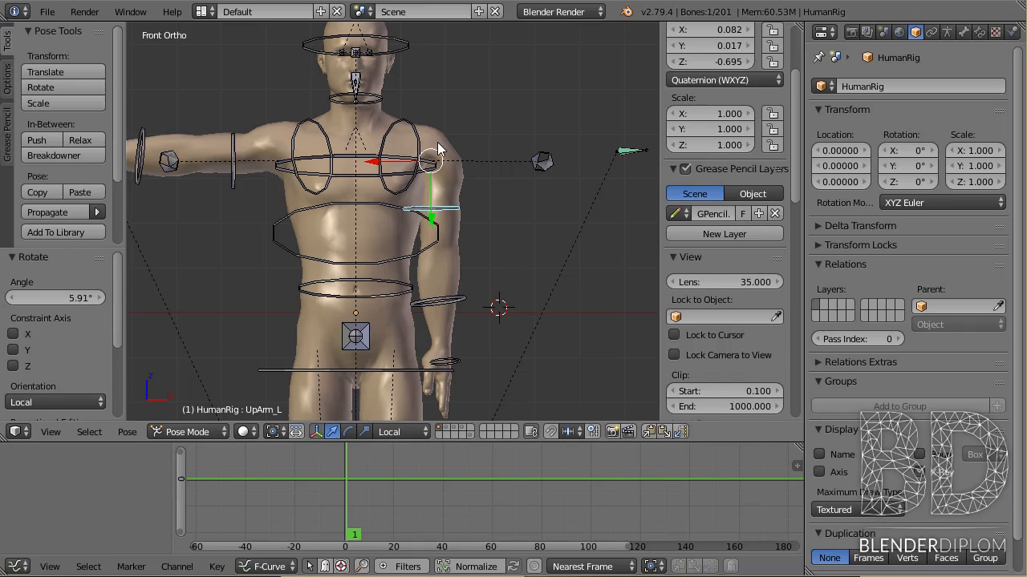
- Bend the character's left lower arm bone forward by about 61° in the right side view
{"action": "right_click", "coordinate": [467, 311]}
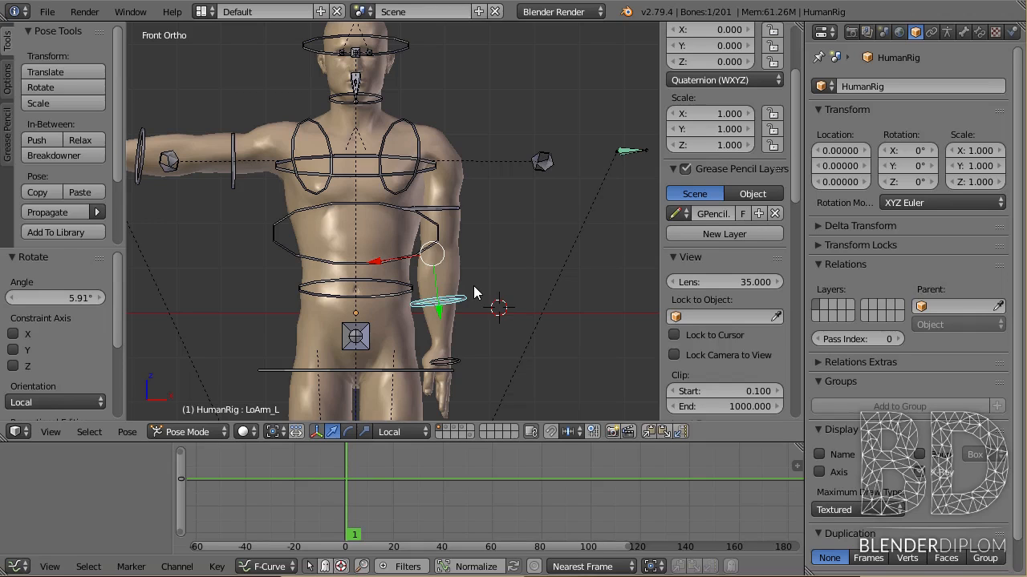
{"action": "key", "text": "KP_3"}
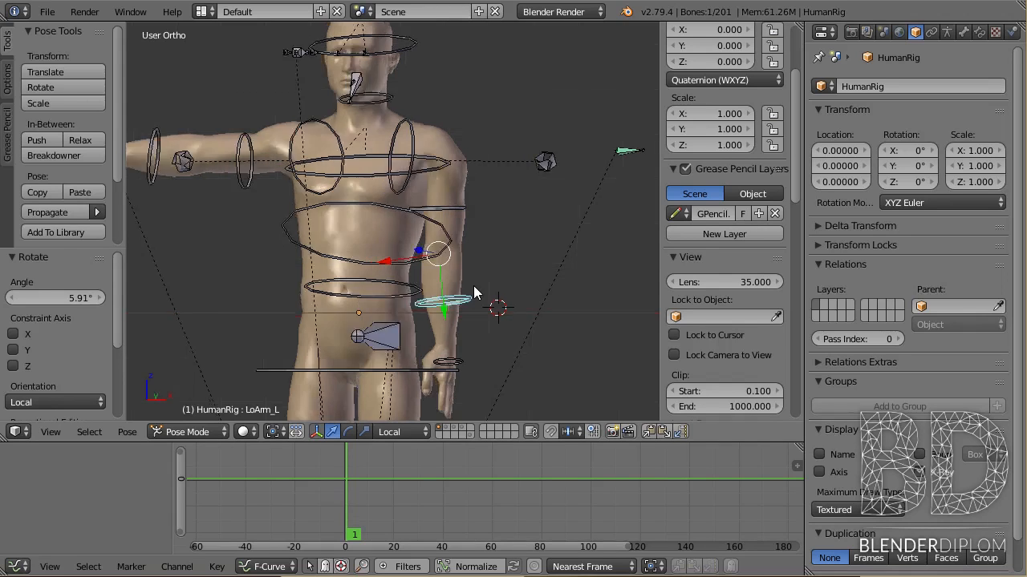
{"action": "key", "text": "r"}
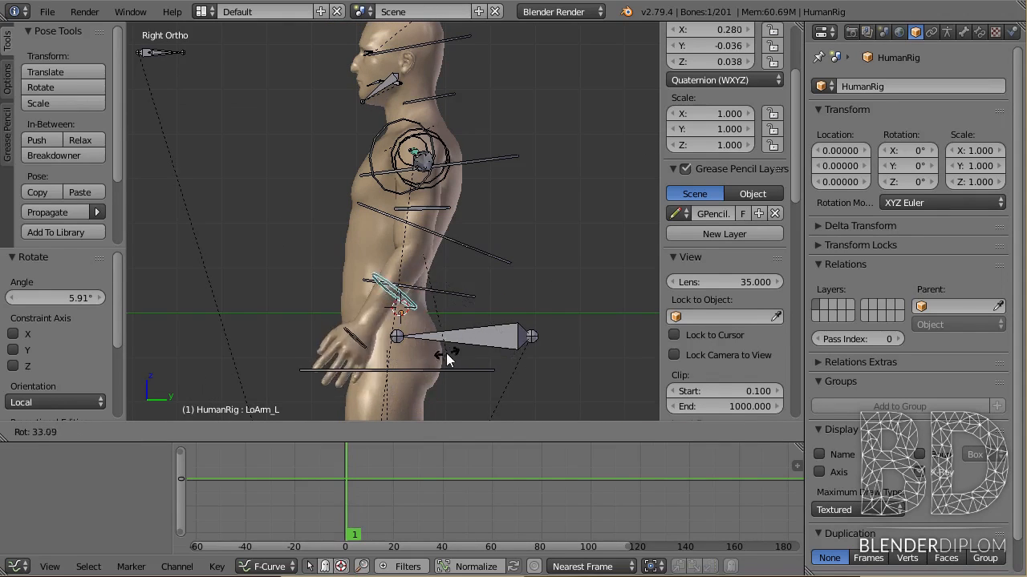
{"action": "left_click", "coordinate": [431, 276]}
- Relax the left elbow bend by rotating the lower arm bone back about 10°
{"action": "scroll", "coordinate": [430, 273], "scroll_direction": "up", "scroll_amount": 5}
{"action": "scroll", "coordinate": [401, 210], "scroll_direction": "up", "scroll_amount": 2}
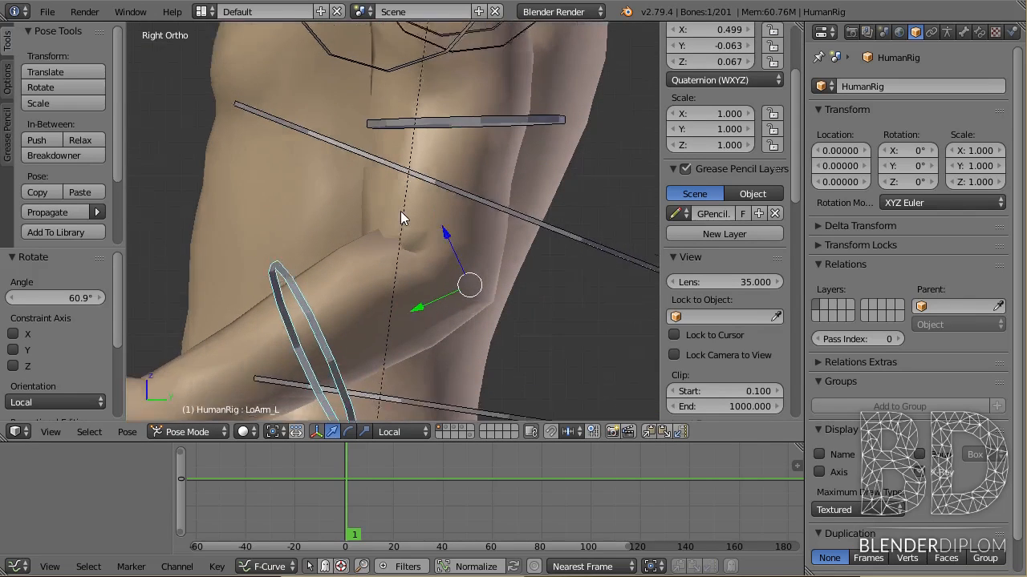
{"action": "key", "text": "r"}
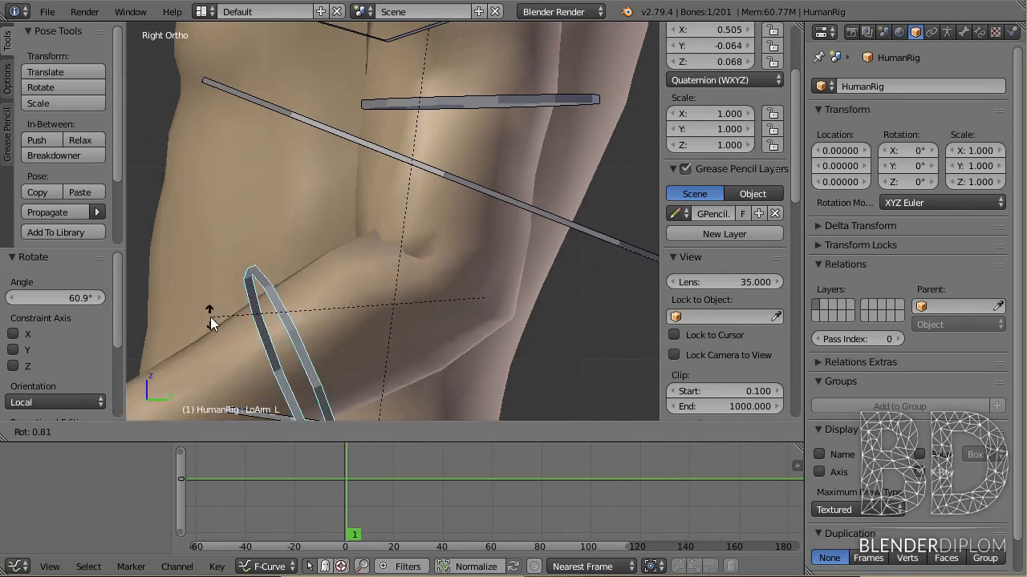
{"action": "left_click", "coordinate": [201, 378]}
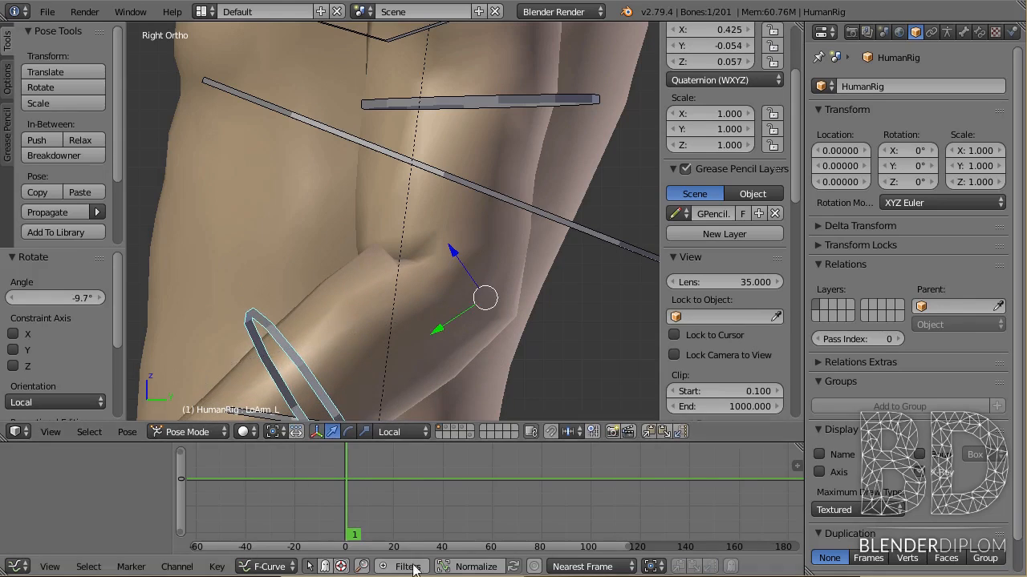
{"action": "scroll", "coordinate": [380, 242], "scroll_direction": "down", "scroll_amount": 3}
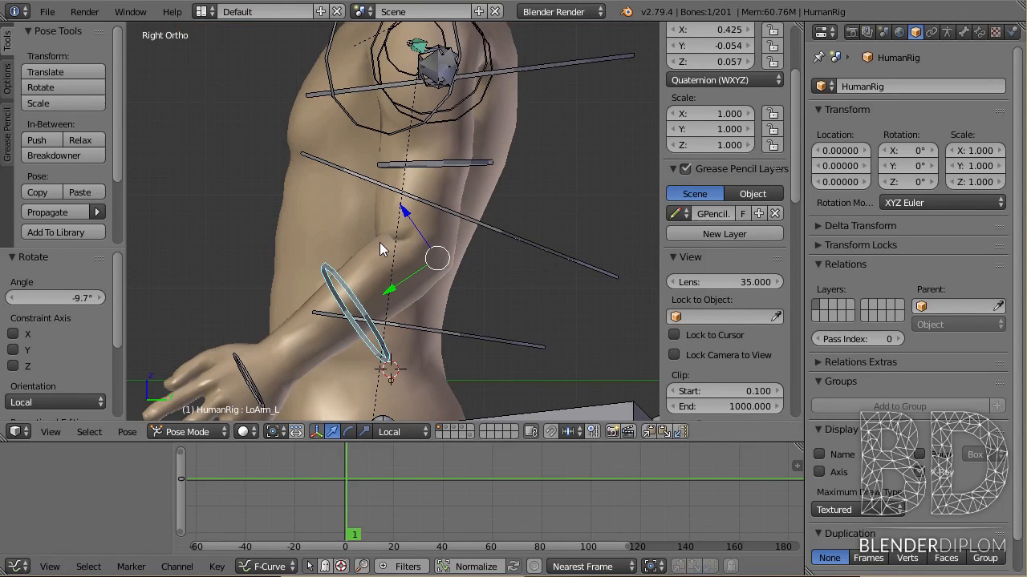
- Raise the character's right upper arm bone by about 51° in the front view
{"action": "key", "text": "KP_1"}
{"action": "scroll", "coordinate": [404, 205], "scroll_direction": "down", "scroll_amount": 2}
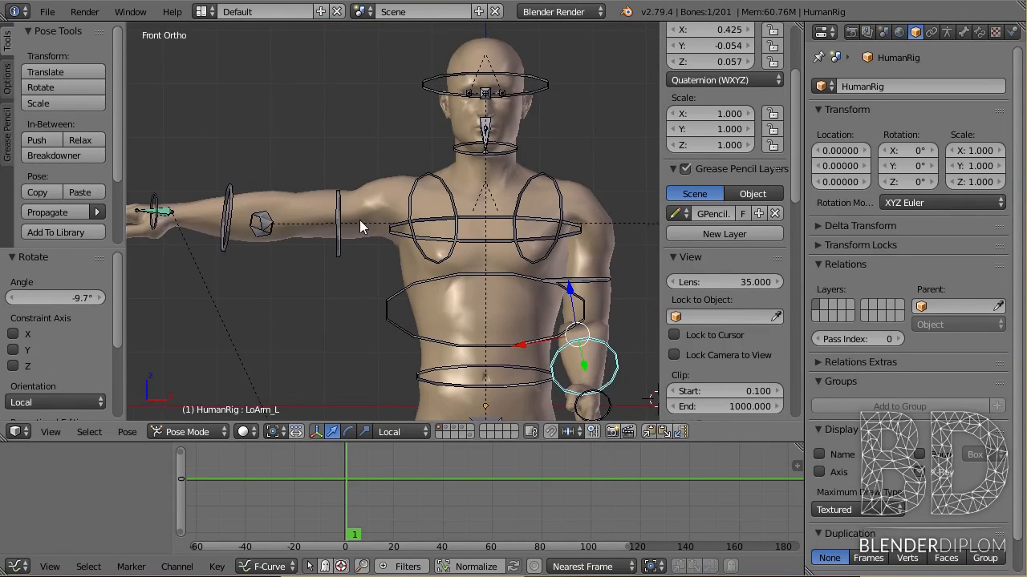
{"action": "right_click", "coordinate": [346, 208]}
{"action": "key", "text": "r"}
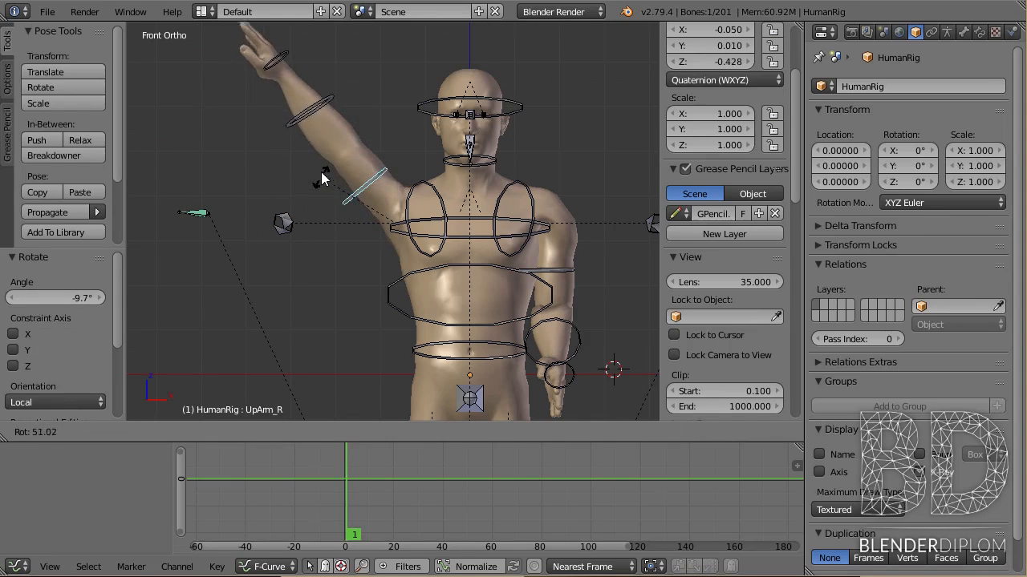
{"action": "left_click", "coordinate": [320, 177]}
- Bend the right lower arm upward towards the head and rotate the right hand outward by about 94°
{"action": "right_click", "coordinate": [331, 106]}
{"action": "key", "text": "r"}
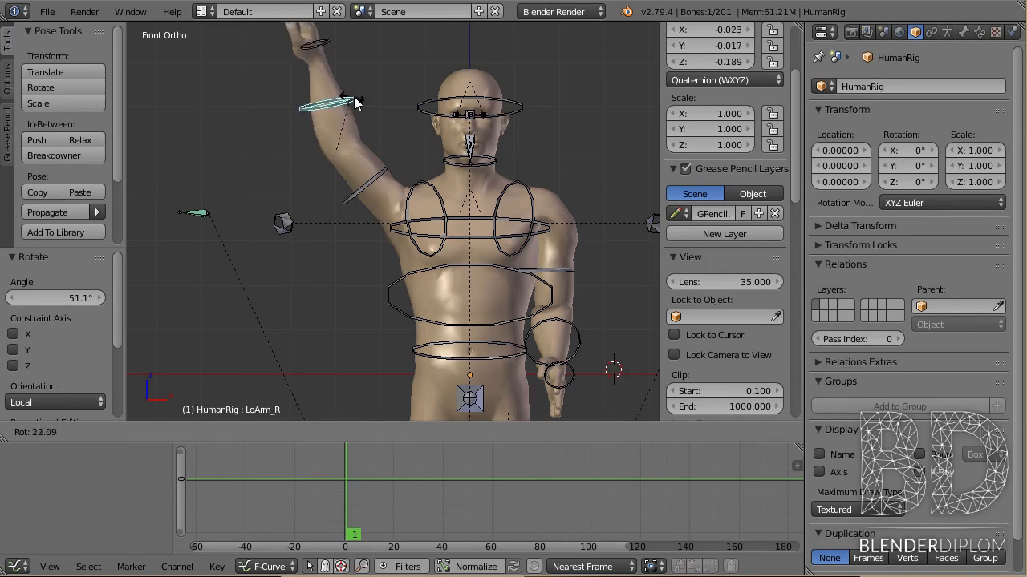
{"action": "left_click", "coordinate": [398, 109]}
{"action": "right_click", "coordinate": [383, 44]}
{"action": "key", "text": "r"}
{"action": "left_click", "coordinate": [367, 394]}
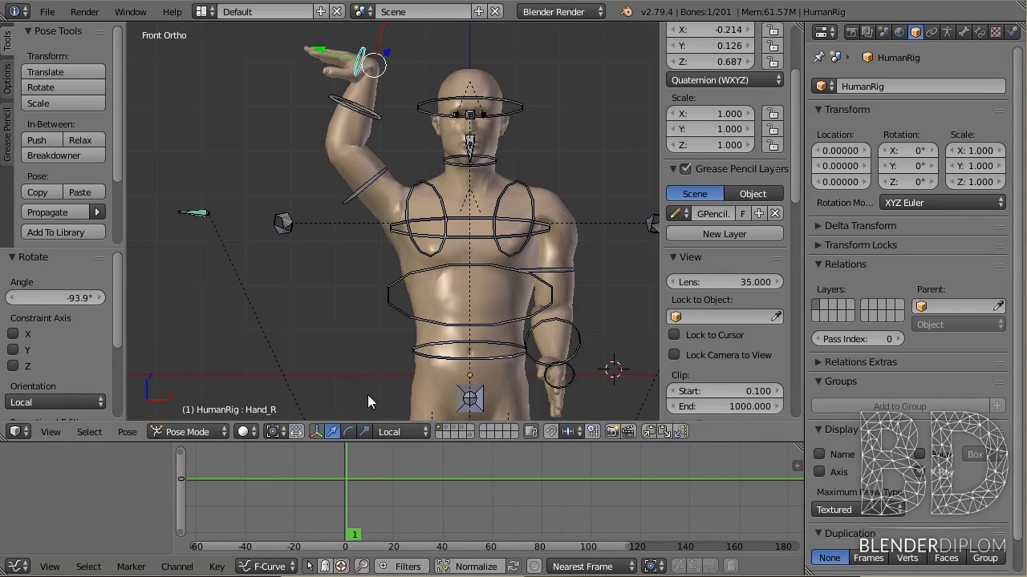
- Fine-tune the raised right upper arm by rotating it about 2° more
{"action": "scroll", "coordinate": [405, 231], "scroll_direction": "up", "scroll_amount": 3}
{"action": "middle_click_drag", "start_coordinate": [477, 210], "coordinate": [448, 251], "text": "shift"}
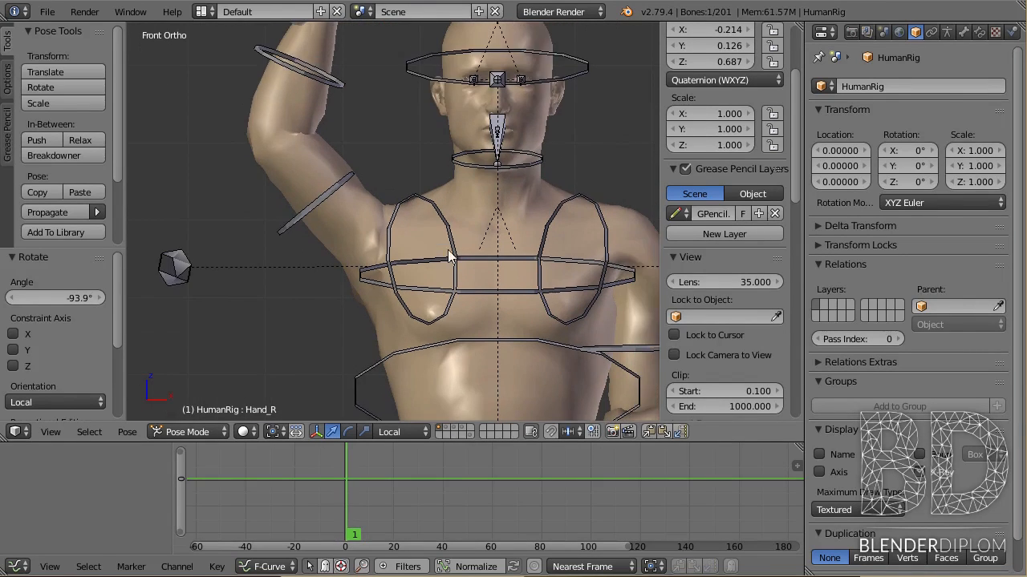
{"action": "scroll", "coordinate": [446, 245], "scroll_direction": "down", "scroll_amount": 2}
{"action": "scroll", "coordinate": [440, 219], "scroll_direction": "up", "scroll_amount": 1}
{"action": "right_click", "coordinate": [361, 196]}
{"action": "key", "text": "r"}
{"action": "left_click", "coordinate": [353, 186]}
{"action": "scroll", "coordinate": [374, 239], "scroll_direction": "up", "scroll_amount": 3}
{"action": "scroll", "coordinate": [371, 290], "scroll_direction": "down", "scroll_amount": 3}
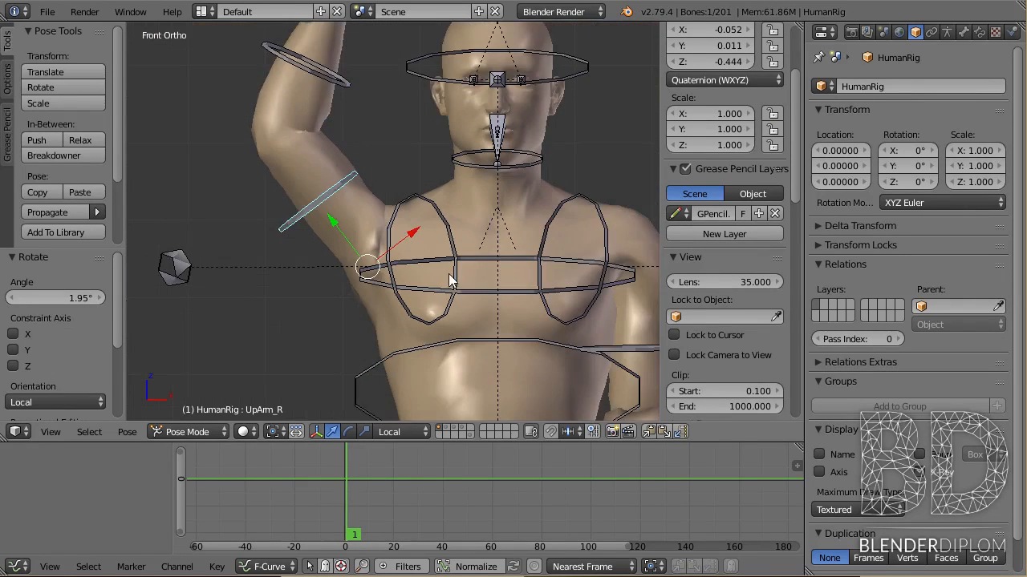
- Leave Pose Mode and hide the armature so only the posed body mesh is displayed
{"action": "scroll", "coordinate": [370, 290], "scroll_direction": "up", "scroll_amount": 1}
{"action": "middle_click_drag", "start_coordinate": [371, 290], "coordinate": [275, 179], "text": "shift"}
{"action": "scroll", "coordinate": [413, 245], "scroll_direction": "down", "scroll_amount": 1}
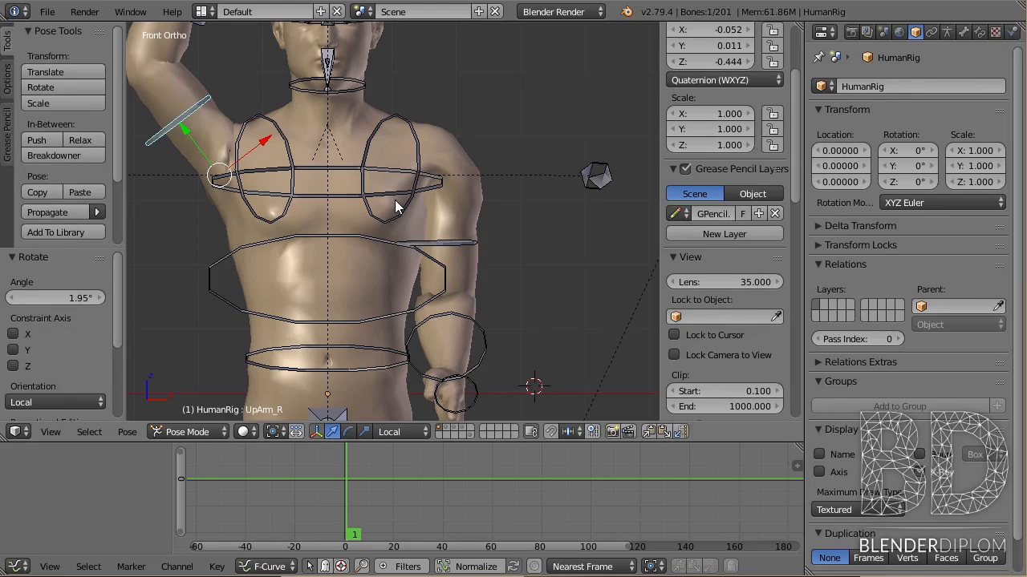
{"action": "key", "text": "ctrl+Tab"}
{"action": "scroll", "coordinate": [395, 206], "scroll_direction": "down", "scroll_amount": 2}
{"action": "key", "text": "h"}
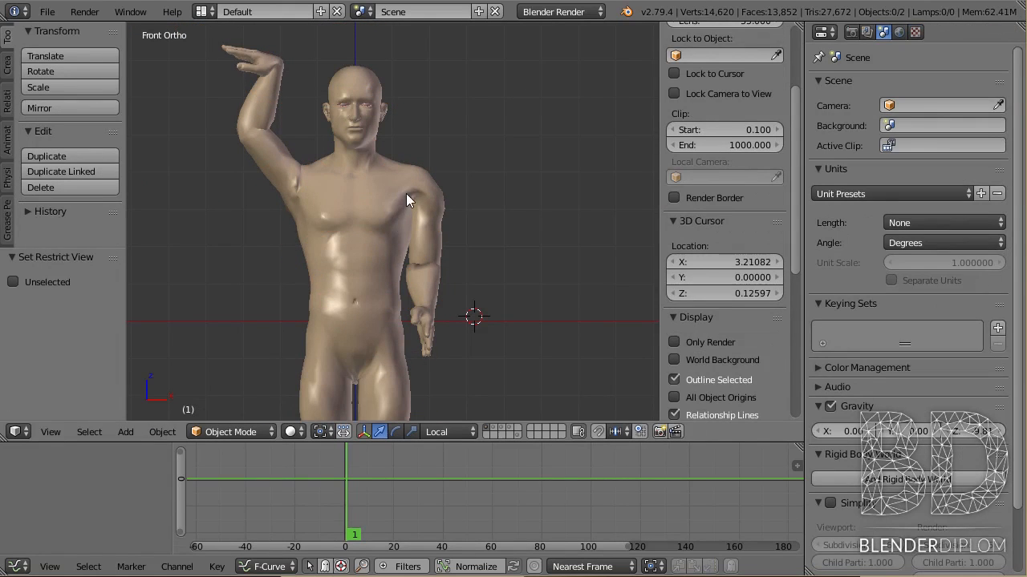
- Add a Corrective Smooth modifier to the Human mesh and compare the deformation with its viewport display off and on
{"action": "right_click", "coordinate": [406, 194]}
{"action": "scroll", "coordinate": [433, 325], "scroll_direction": "up", "scroll_amount": 3}
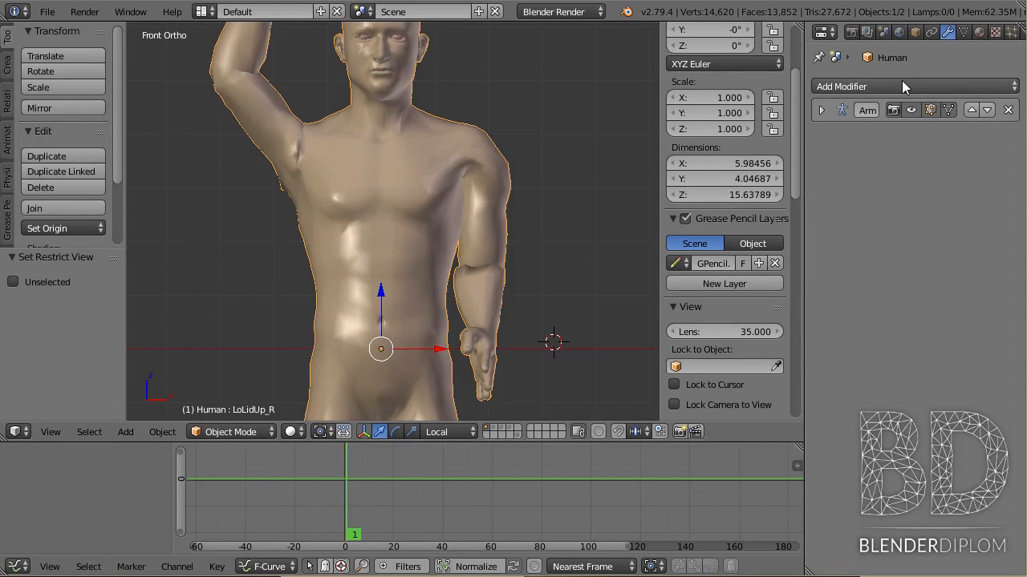
{"action": "left_click", "coordinate": [902, 85]}
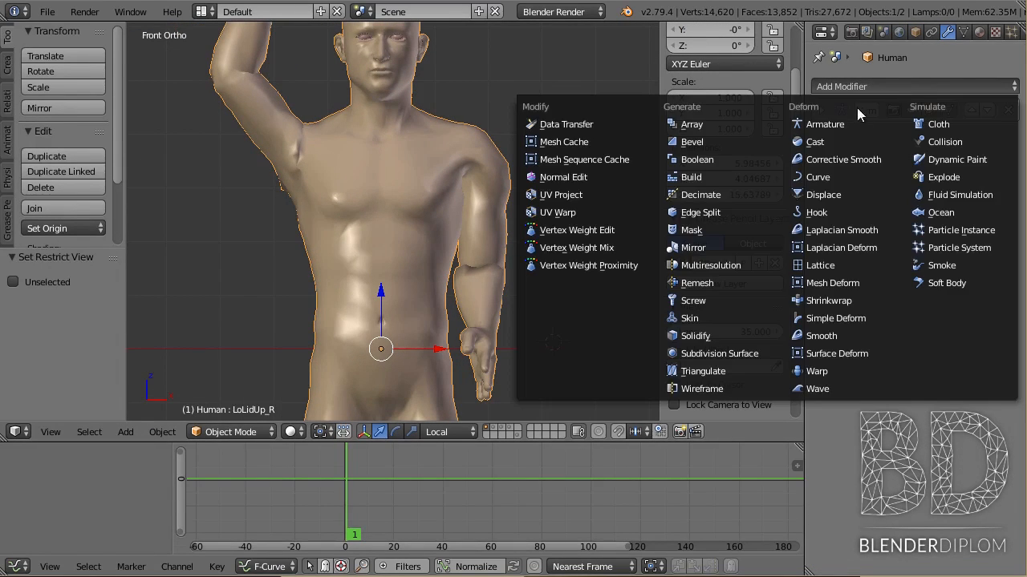
{"action": "left_click", "coordinate": [843, 159]}
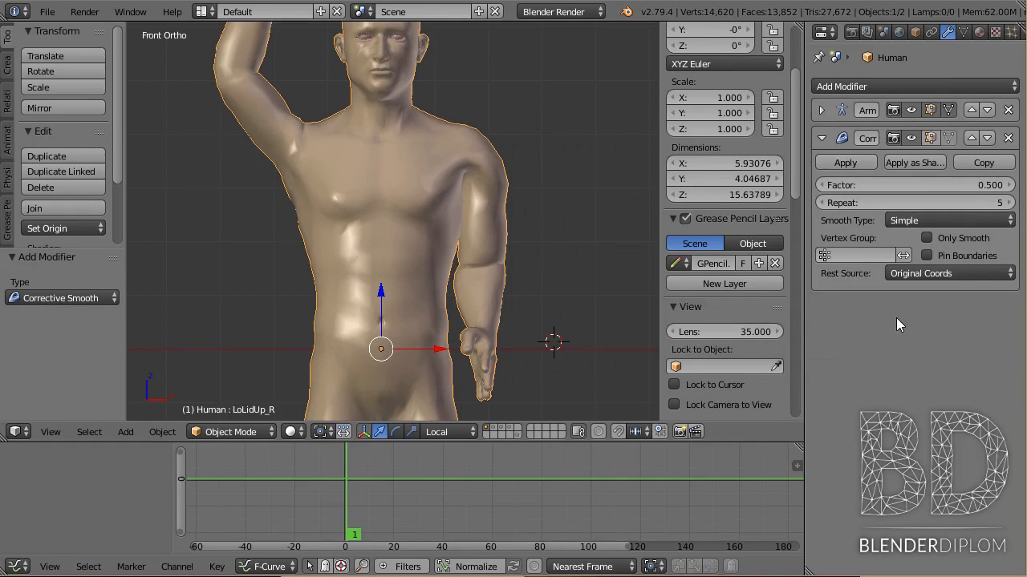
{"action": "left_click", "coordinate": [911, 136]}
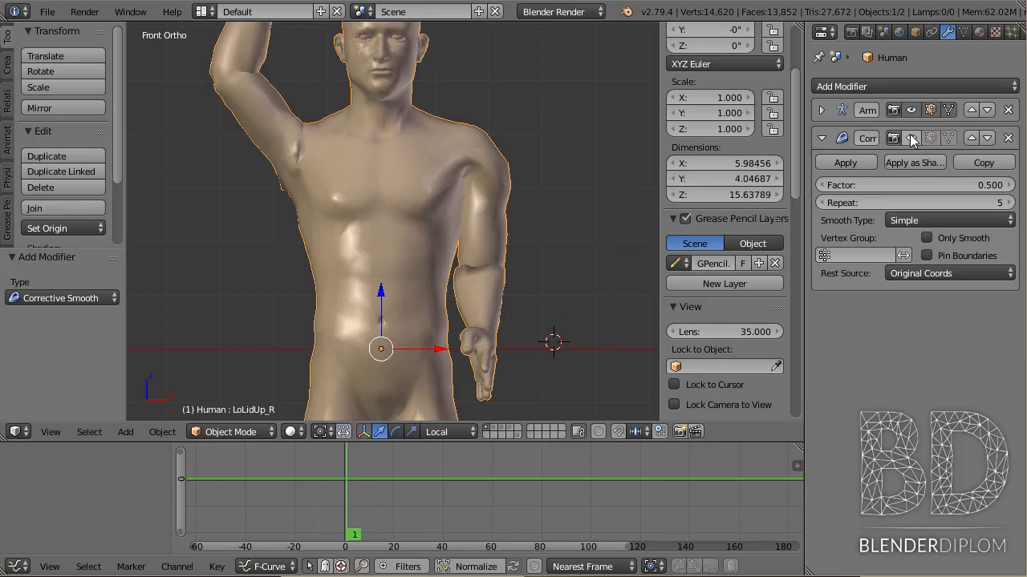
{"action": "left_click", "coordinate": [910, 136]}
- Set the Corrective Smooth modifier's Factor to 1.000
{"action": "scroll", "coordinate": [431, 326], "scroll_direction": "up", "scroll_amount": 2}
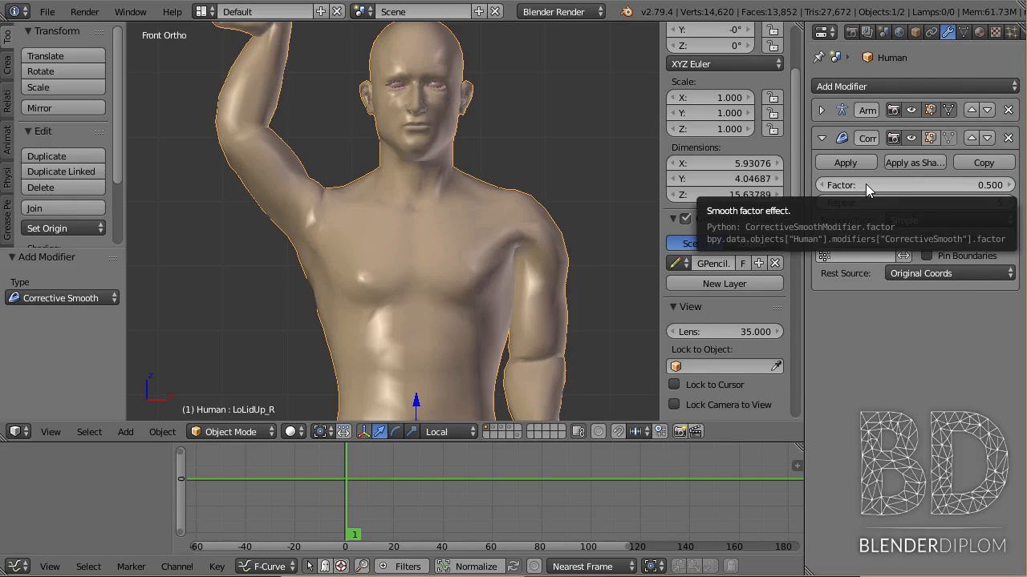
{"action": "left_click_drag", "start_coordinate": [859, 184], "coordinate": [915, 184]}
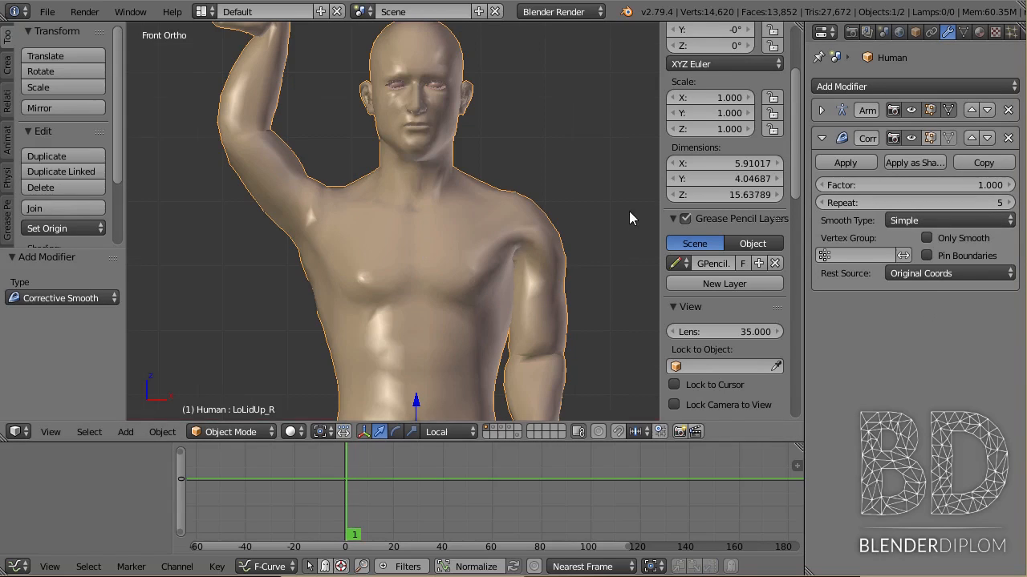
{"action": "scroll", "coordinate": [629, 210], "scroll_direction": "down", "scroll_amount": 2}
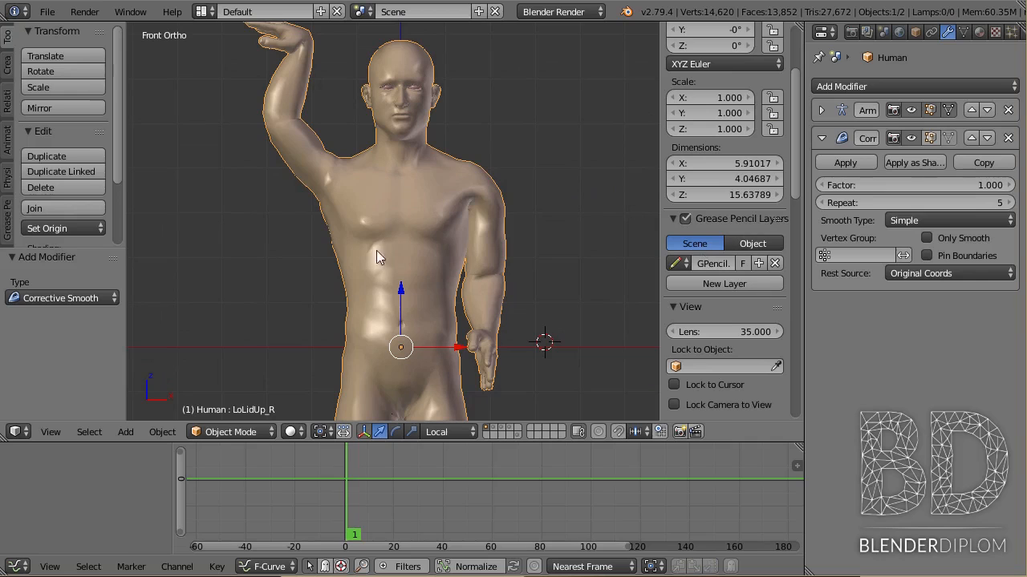
- Try different Repeat values on the Corrective Smooth modifier, including 0, and restore Repeat to 5
{"action": "mouse_move", "coordinate": [899, 201]}
{"action": "left_mouse_down"}
{"action": "mouse_move", "coordinate": [1026, 201]}
{"action": "mouse_move", "coordinate": [906, 201]}
{"action": "left_mouse_up"}
{"action": "left_click", "coordinate": [879, 201]}
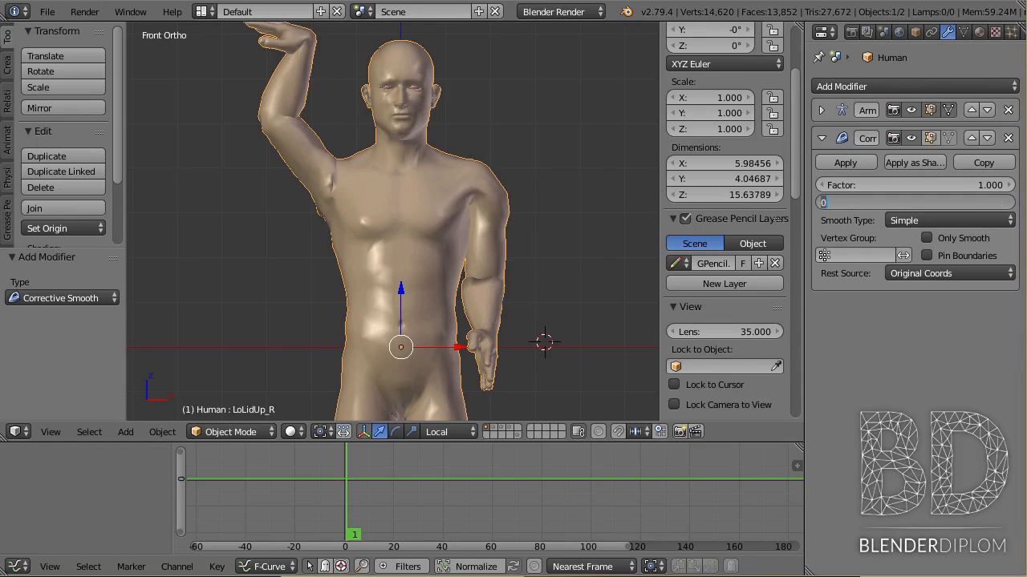
{"action": "type", "text": "5"}
{"action": "key", "text": "Return"}
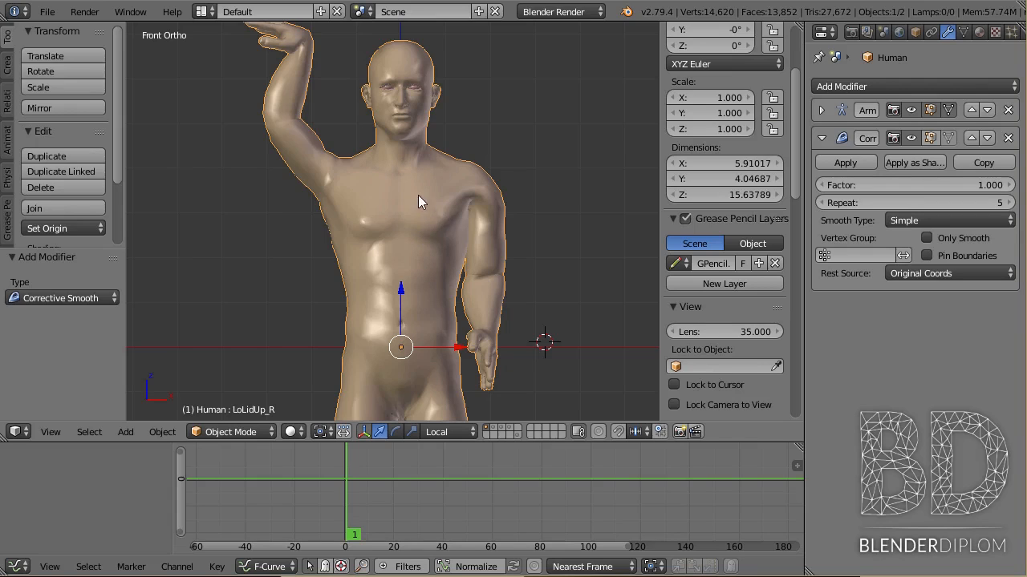
- Draw two bent Grease Pencil lines in the empty space beside the figure, adding a short branch at the first line's bend
{"action": "scroll", "coordinate": [526, 148], "scroll_direction": "up", "scroll_amount": 3}
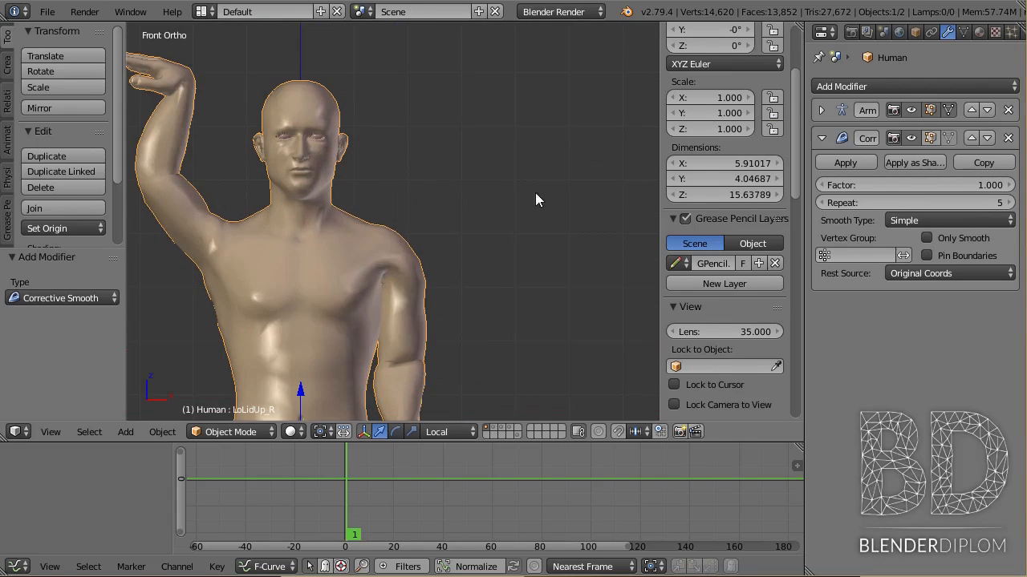
{"action": "middle_click_drag", "start_coordinate": [531, 197], "coordinate": [370, 232], "text": "shift"}
{"action": "left_click", "coordinate": [466, 151]}
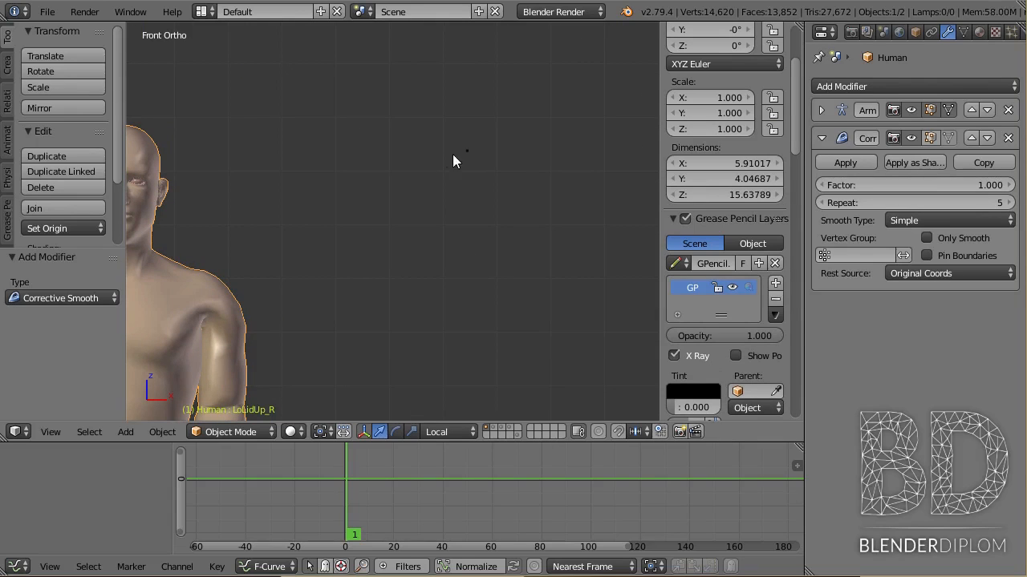
{"action": "left_click", "coordinate": [398, 119]}
{"action": "left_click", "coordinate": [502, 222]}
{"action": "mouse_move", "coordinate": [398, 119]}
{"action": "left_mouse_down"}
{"action": "mouse_move", "coordinate": [472, 145]}
{"action": "mouse_move", "coordinate": [506, 222]}
{"action": "left_mouse_up"}
{"action": "left_click_drag", "start_coordinate": [471, 155], "coordinate": [482, 196]}
{"action": "mouse_move", "coordinate": [513, 72]}
{"action": "left_mouse_down"}
{"action": "mouse_move", "coordinate": [640, 135]}
{"action": "mouse_move", "coordinate": [638, 181]}
{"action": "left_mouse_up"}
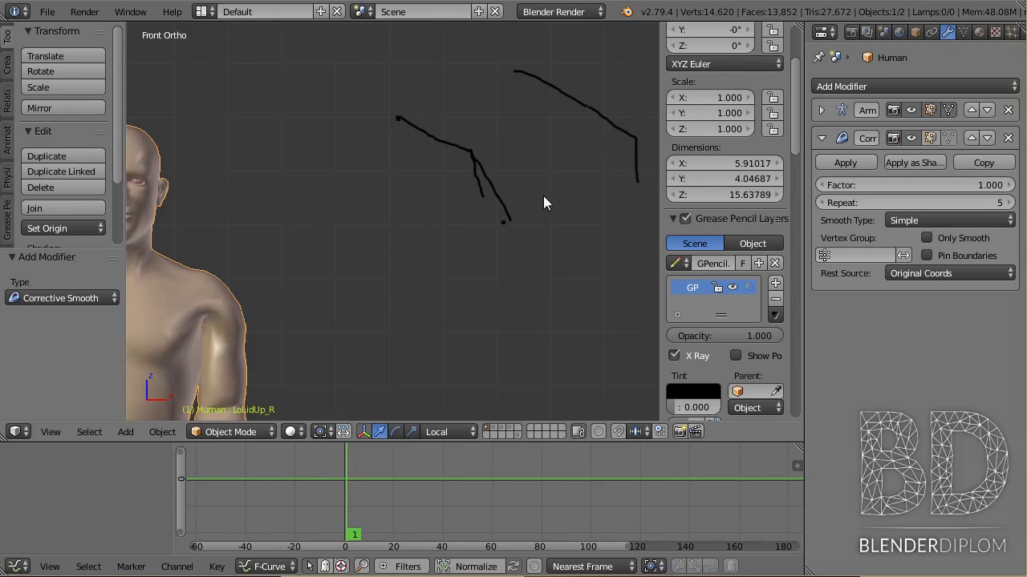
- Add Grease Pencil marks at the second line's bend and retrace the upper segments of both lines
{"action": "middle_click_drag", "start_coordinate": [550, 201], "coordinate": [551, 158], "text": "shift"}
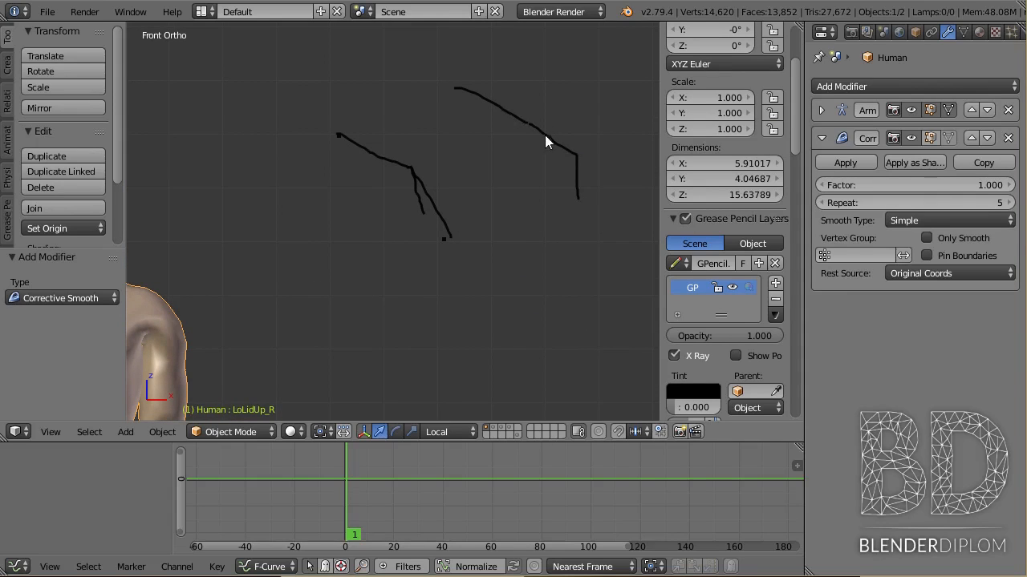
{"action": "left_click", "coordinate": [579, 154]}
{"action": "left_click", "coordinate": [556, 113]}
{"action": "mouse_move", "coordinate": [576, 156]}
{"action": "left_mouse_down"}
{"action": "mouse_move", "coordinate": [531, 119]}
{"action": "mouse_move", "coordinate": [474, 97]}
{"action": "left_mouse_up"}
{"action": "left_click_drag", "start_coordinate": [412, 167], "coordinate": [342, 137]}
{"action": "scroll", "coordinate": [579, 266], "scroll_direction": "down", "scroll_amount": 2}
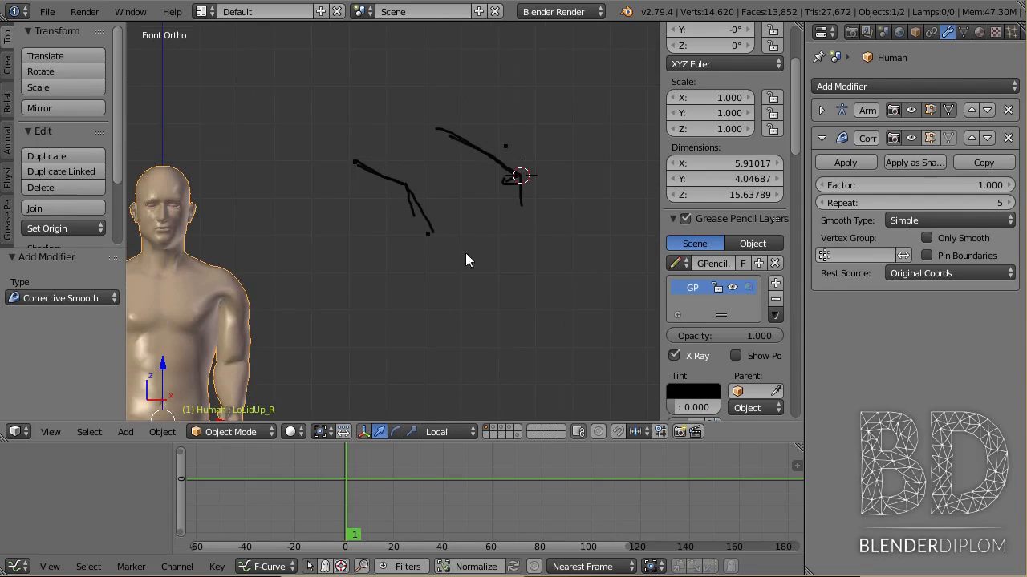
{"action": "middle_click_drag", "start_coordinate": [421, 199], "coordinate": [452, 186], "text": "shift"}
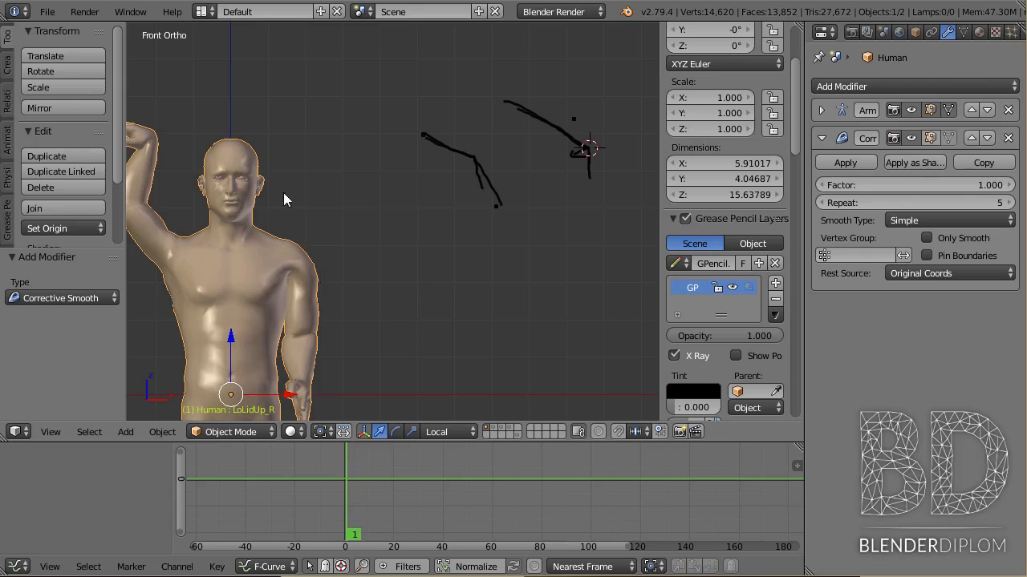
- Try the Length Weight smooth type on the Corrective Smooth modifier and undo the change
{"action": "scroll", "coordinate": [359, 163], "scroll_direction": "up", "scroll_amount": 3}
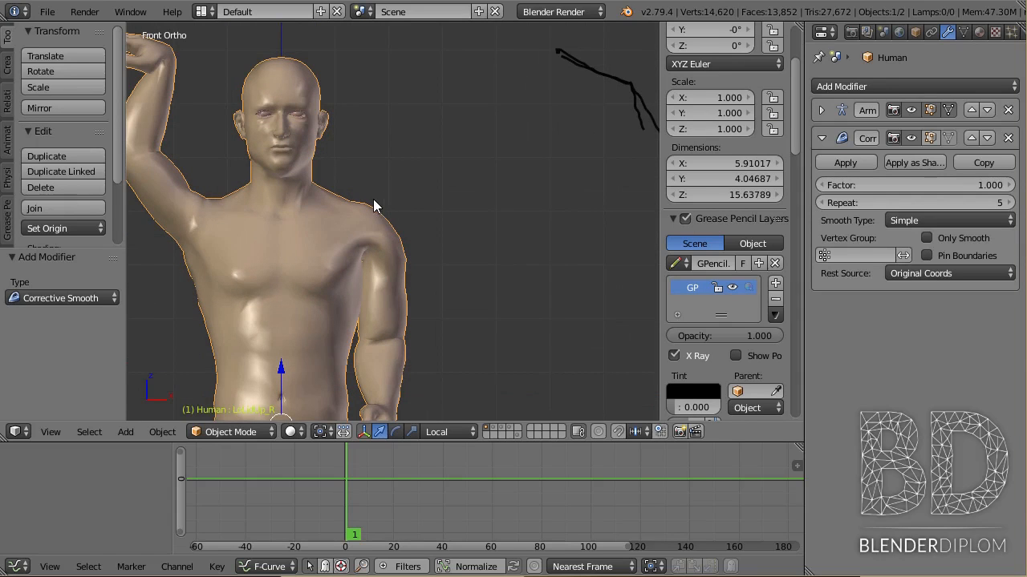
{"action": "scroll", "coordinate": [405, 206], "scroll_direction": "down", "scroll_amount": 3}
{"action": "scroll", "coordinate": [428, 161], "scroll_direction": "up", "scroll_amount": 5}
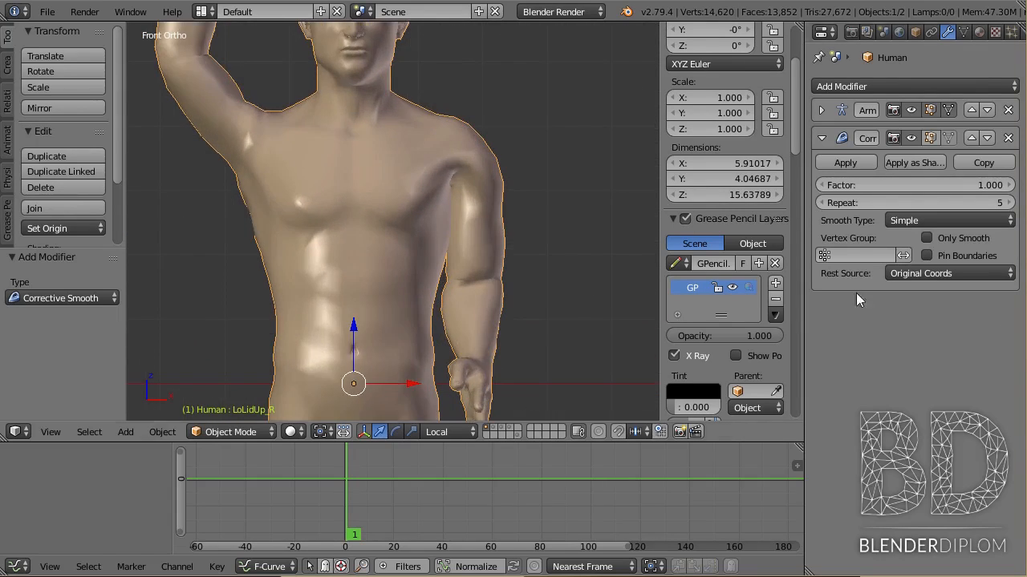
{"action": "left_click", "coordinate": [943, 221]}
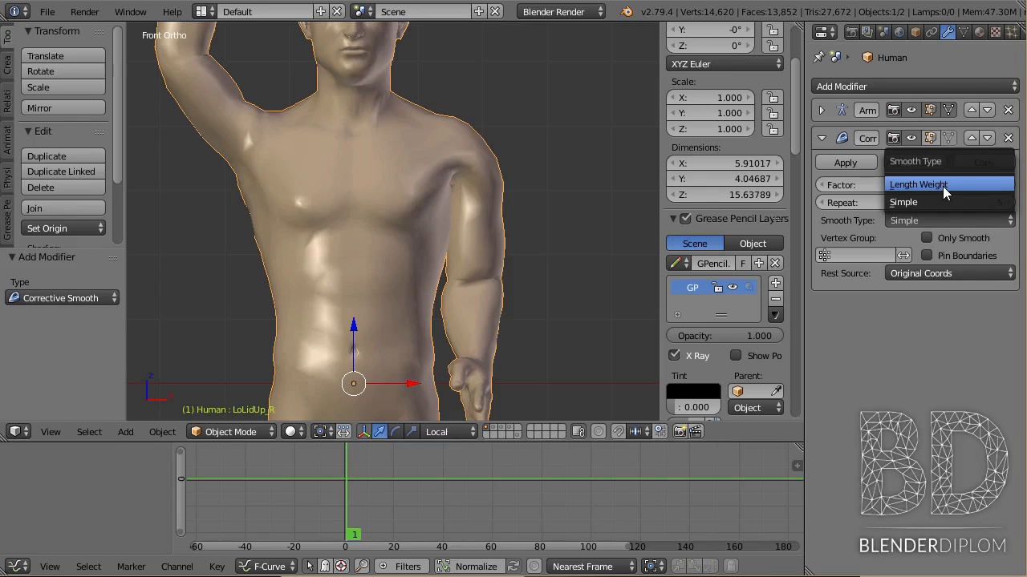
{"action": "left_click", "coordinate": [943, 186]}
{"action": "scroll", "coordinate": [368, 281], "scroll_direction": "down", "scroll_amount": 1}
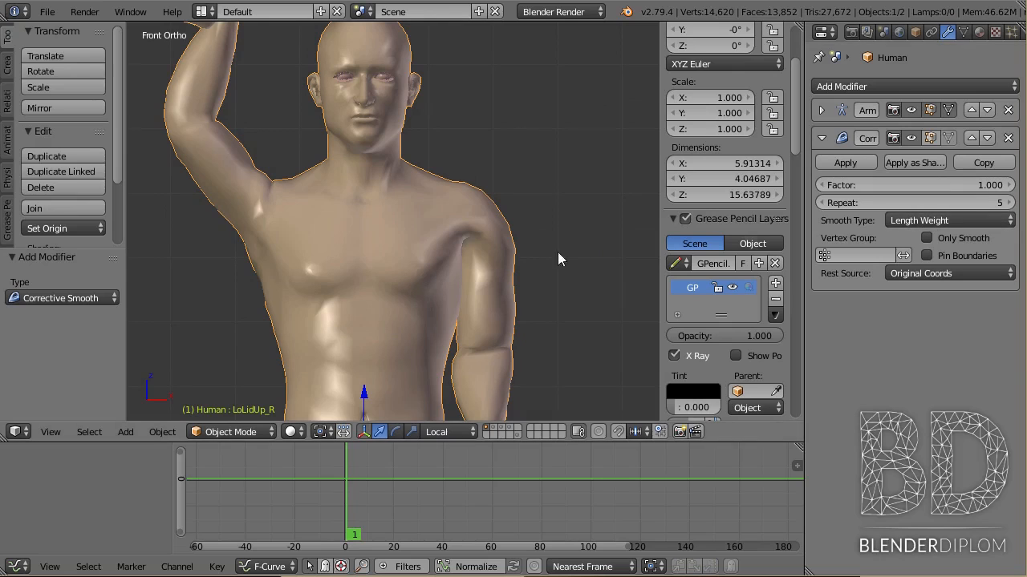
{"action": "key", "text": "ctrl+z"}
- Compare the shoulder deformation with the Smooth Type on Length Weight, and set it back to Simple
{"action": "left_click", "coordinate": [938, 225]}
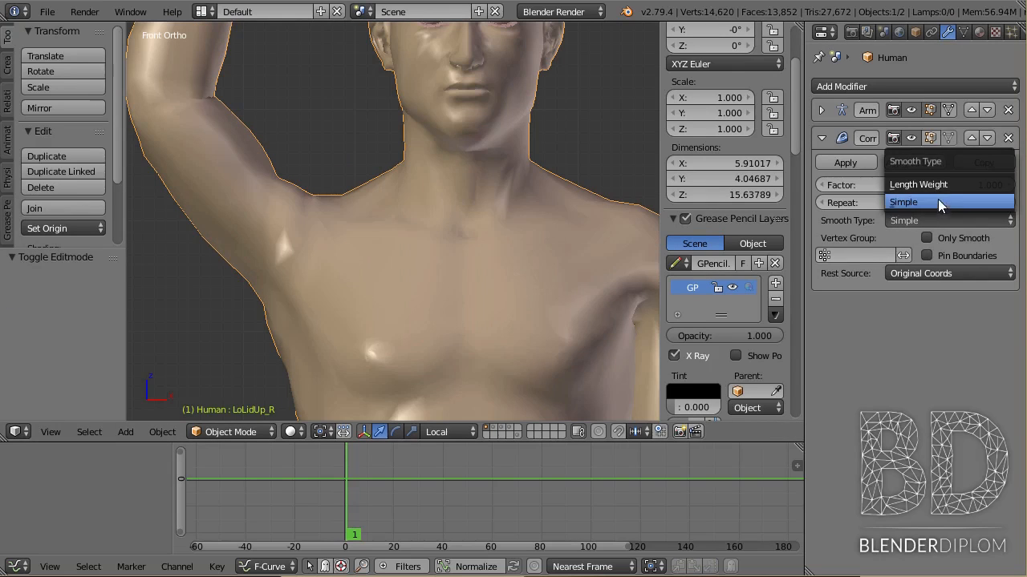
{"action": "left_click", "coordinate": [939, 186]}
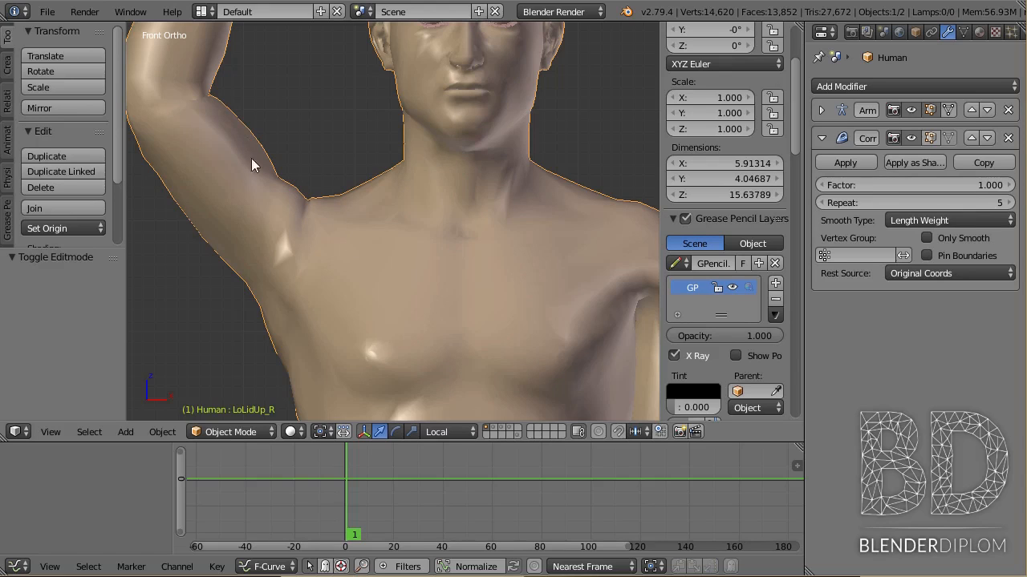
{"action": "scroll", "coordinate": [201, 136], "scroll_direction": "down", "scroll_amount": 4}
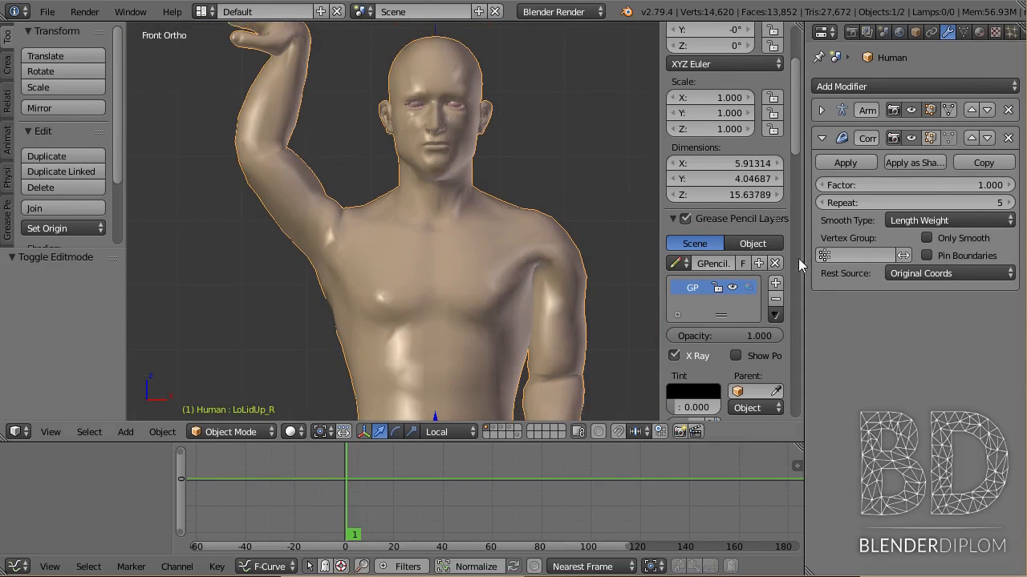
{"action": "left_click", "coordinate": [950, 222]}
{"action": "left_click", "coordinate": [951, 196]}
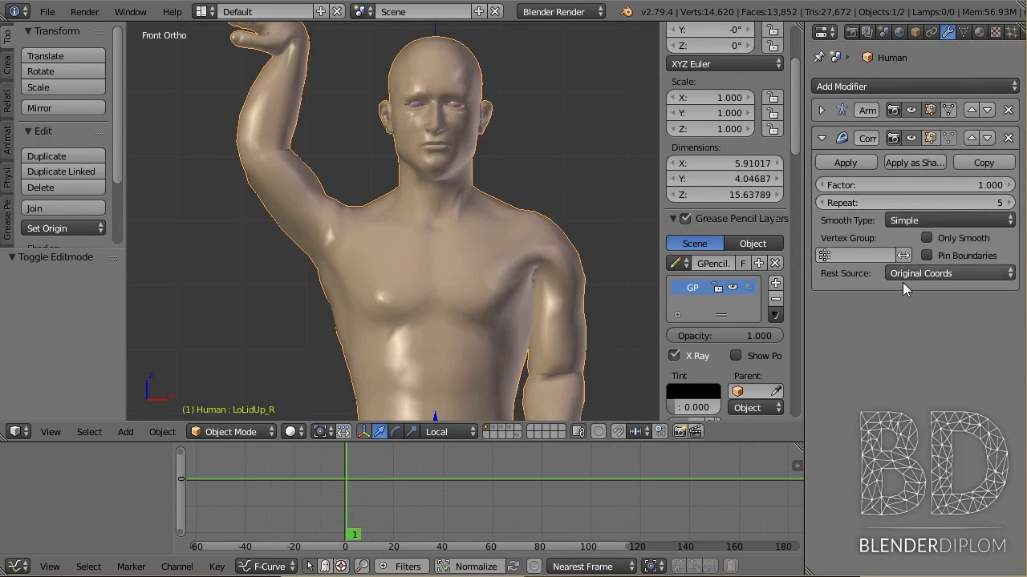
{"action": "scroll", "coordinate": [433, 293], "scroll_direction": "up", "scroll_amount": 2}
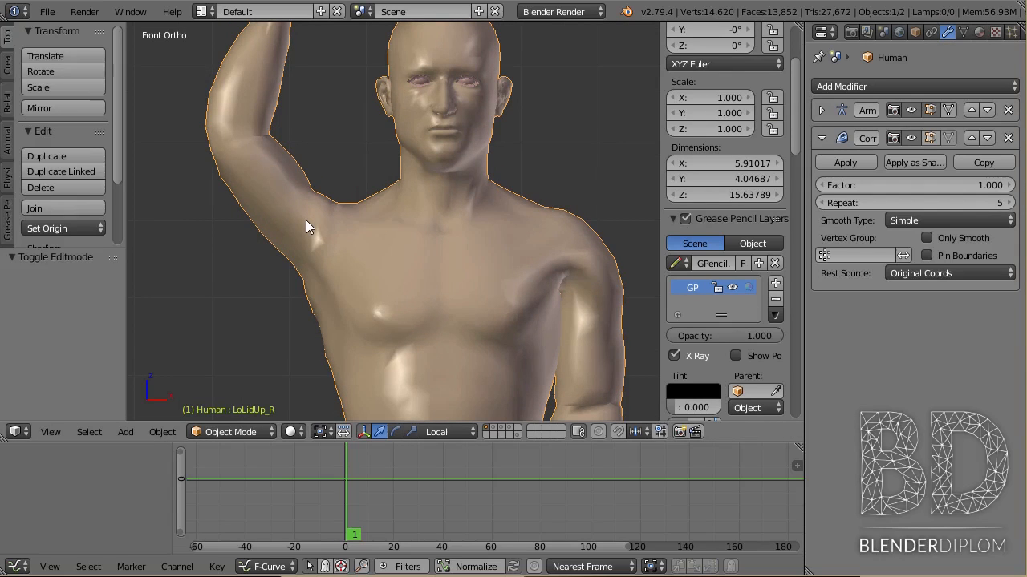
{"action": "scroll", "coordinate": [394, 223], "scroll_direction": "down", "scroll_amount": 1}
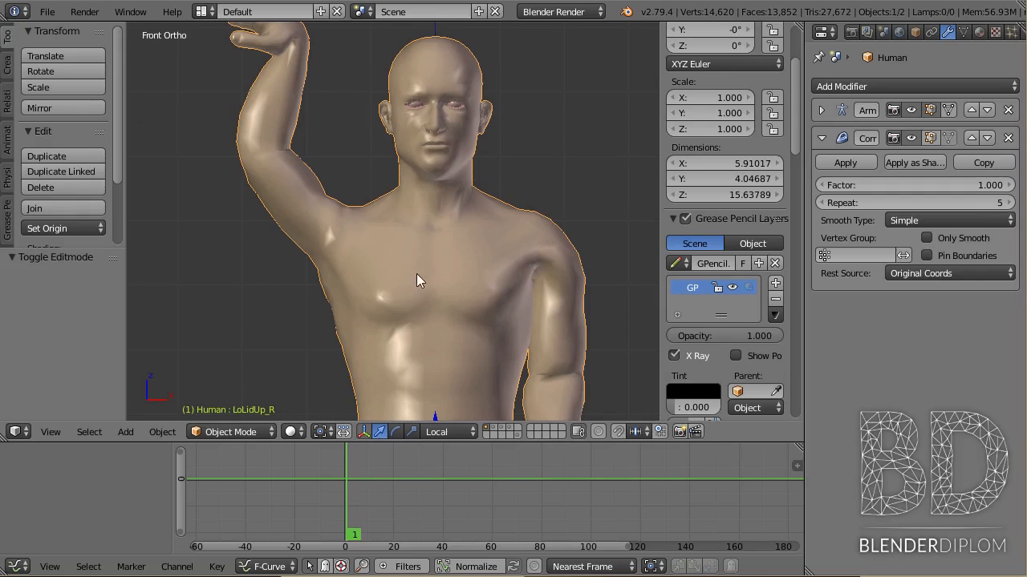
- Turn on Only Smooth in the Corrective Smooth modifier, toggling it to compare its effect on the whole body
{"action": "scroll", "coordinate": [486, 331], "scroll_direction": "down", "scroll_amount": 3}
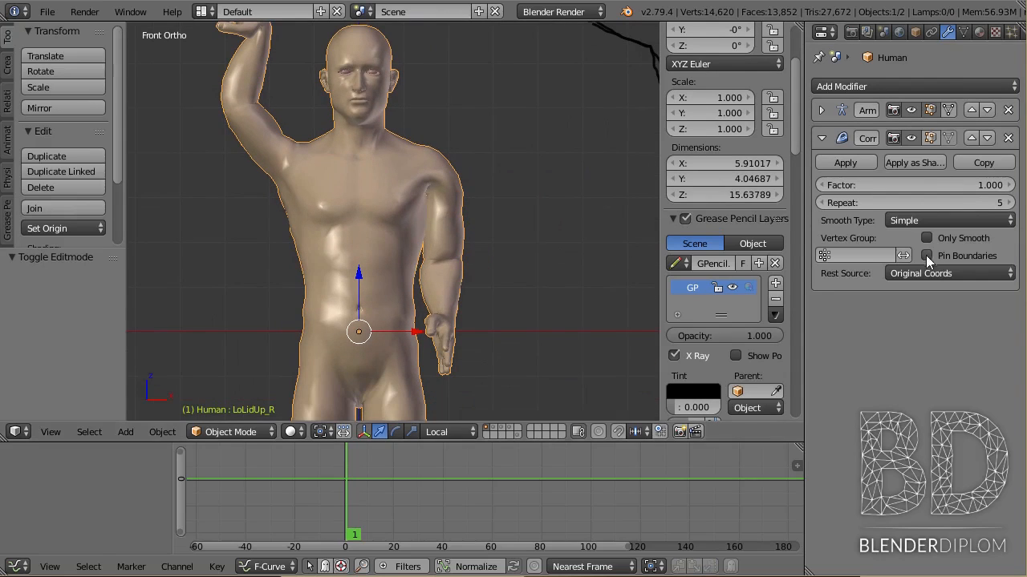
{"action": "left_click", "coordinate": [931, 236]}
{"action": "left_click", "coordinate": [930, 235]}
{"action": "left_click", "coordinate": [928, 238]}
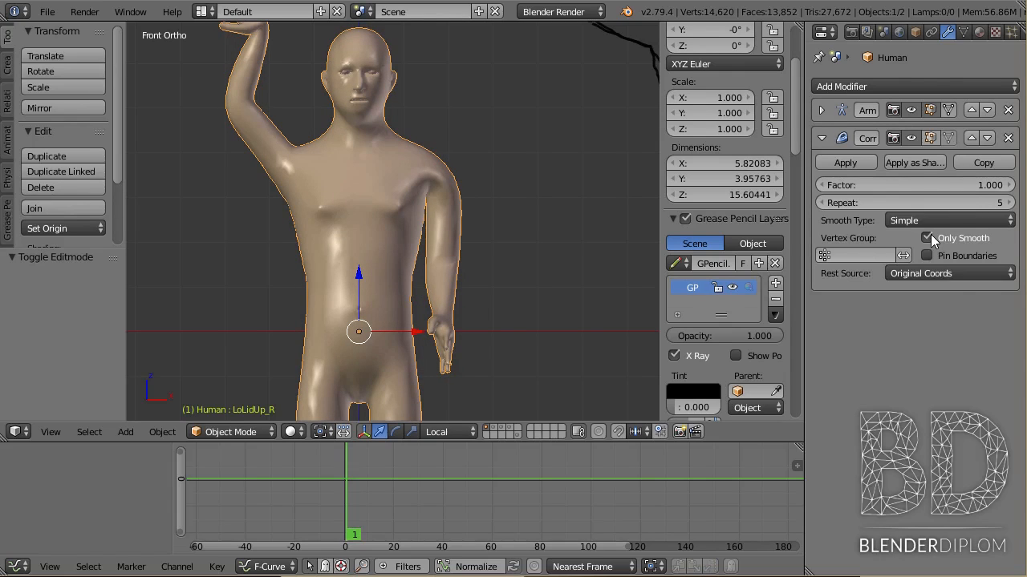
{"action": "middle_click_drag", "start_coordinate": [465, 184], "coordinate": [491, 226], "text": "shift"}
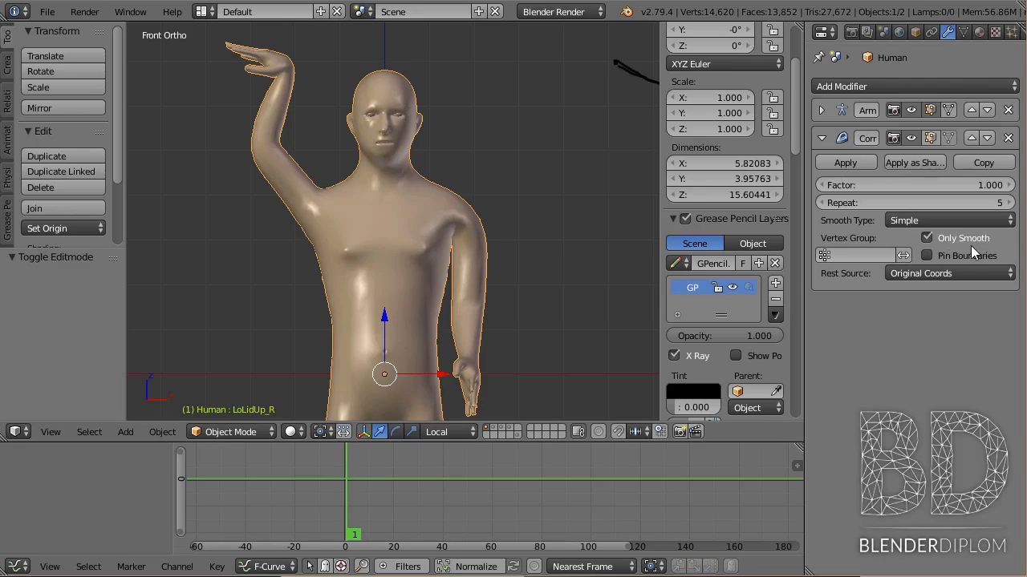
{"action": "left_click", "coordinate": [888, 85]}
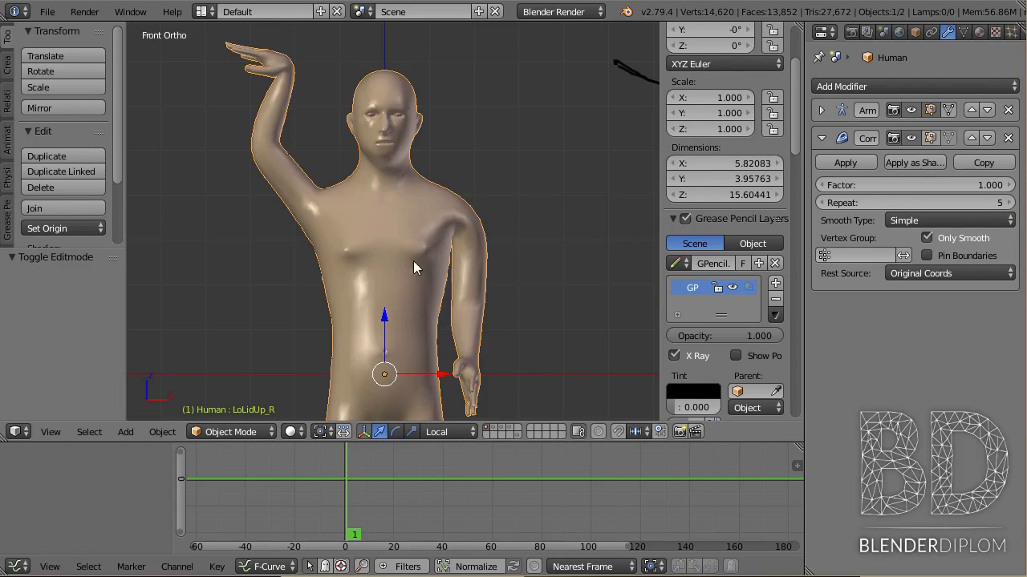
{"action": "left_click", "coordinate": [927, 238]}
{"action": "left_click", "coordinate": [927, 238]}
- Limit the Corrective Smooth modifier to the _Smooth vertex group and inspect its painted weights in Weight Paint mode before returning to Object Mode
{"action": "left_click", "coordinate": [849, 253]}
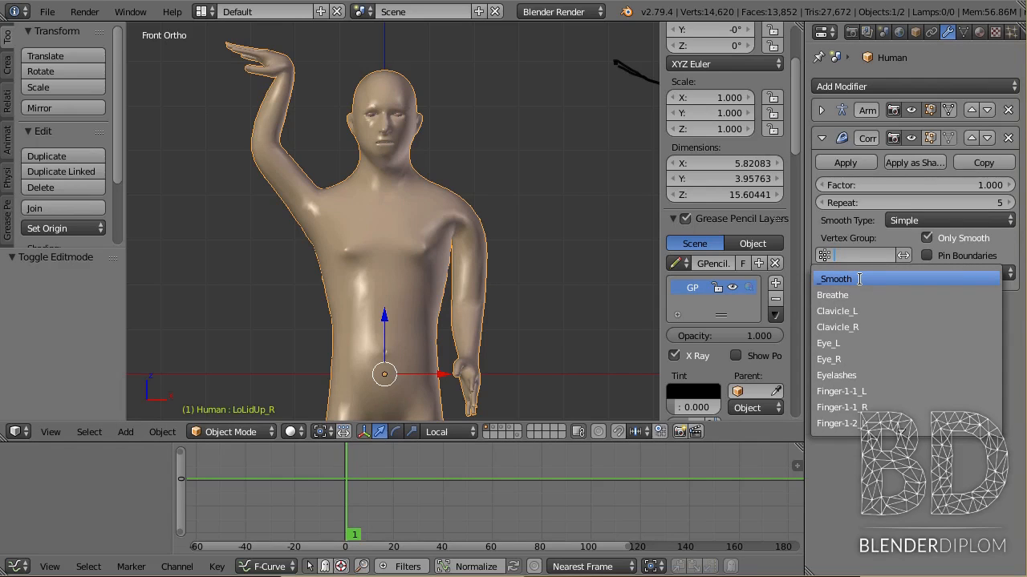
{"action": "left_click", "coordinate": [858, 278]}
{"action": "key", "text": "ctrl+Tab"}
{"action": "scroll", "coordinate": [336, 262], "scroll_direction": "up", "scroll_amount": 2}
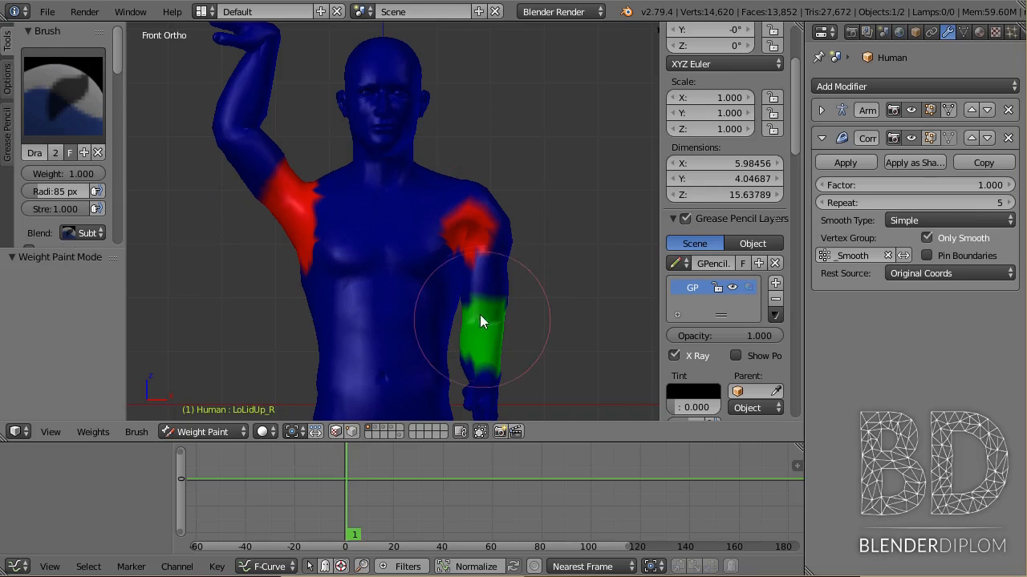
{"action": "middle_click_drag", "start_coordinate": [191, 74], "coordinate": [214, 116], "text": "shift"}
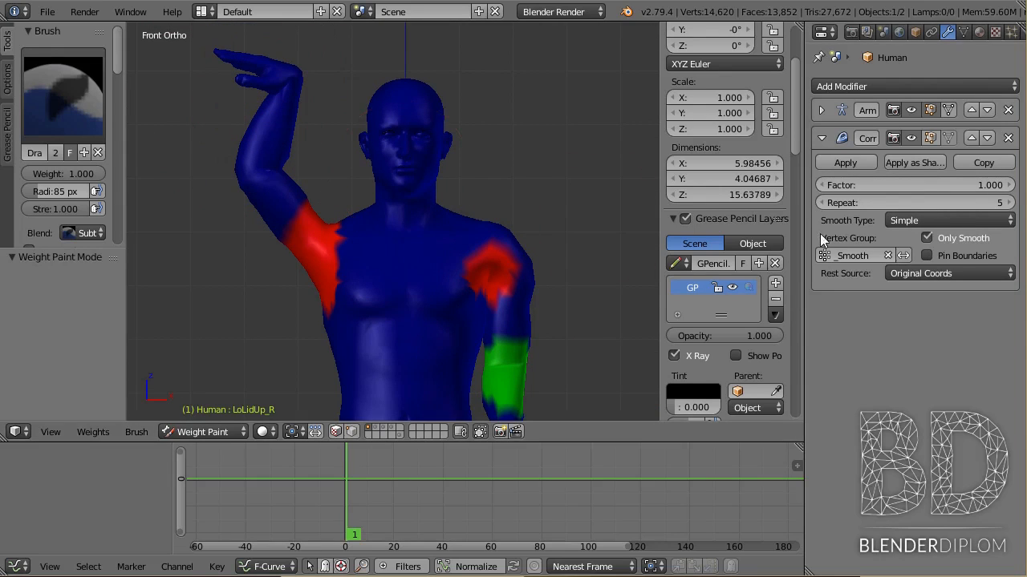
{"action": "key", "text": "ctrl+Tab"}
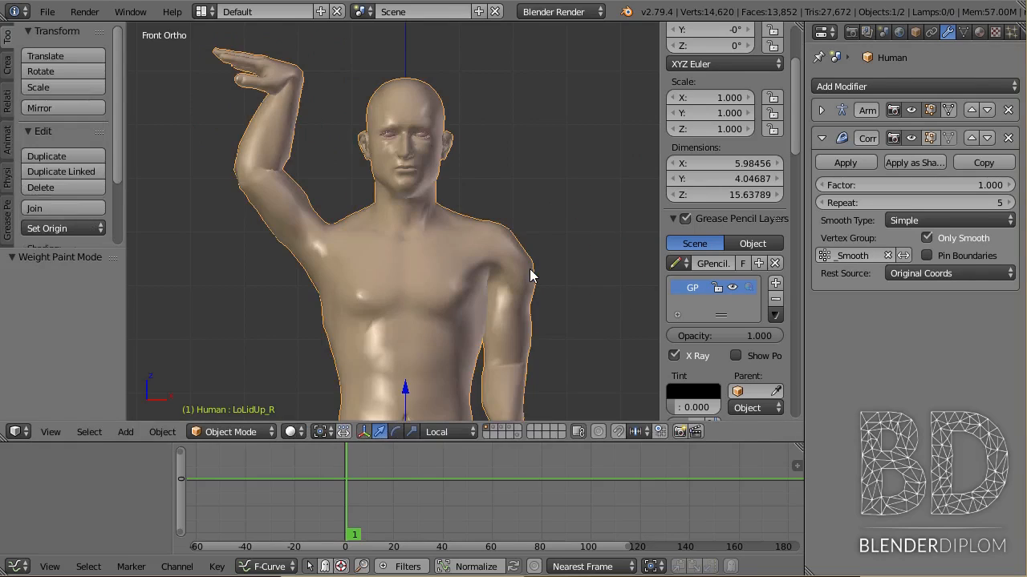
{"action": "scroll", "coordinate": [406, 213], "scroll_direction": "up", "scroll_amount": 1}
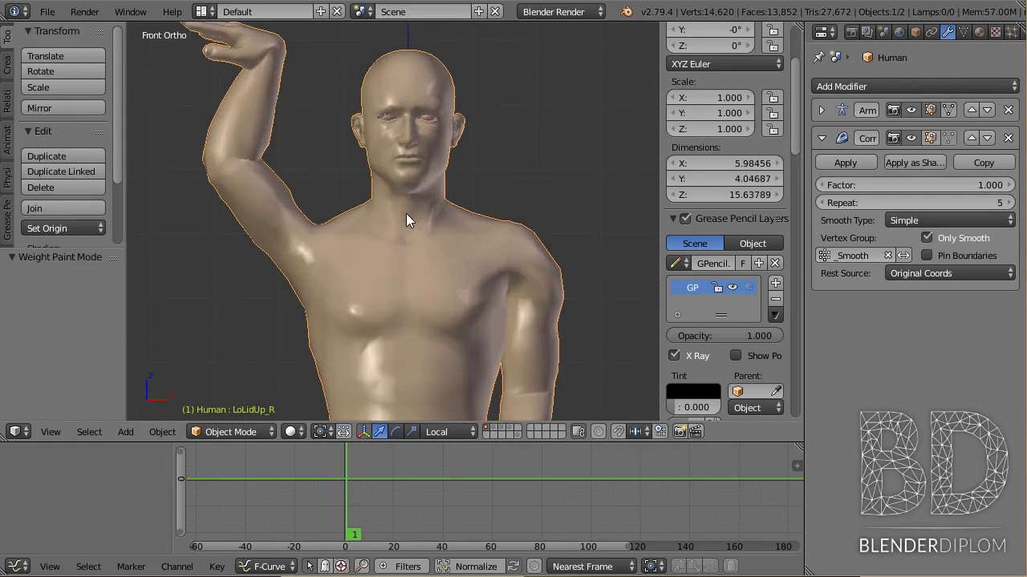
- Clear the modifier's vertex group, turn off Only Smooth and assign the _Smooth vertex group again
{"action": "left_click", "coordinate": [888, 256]}
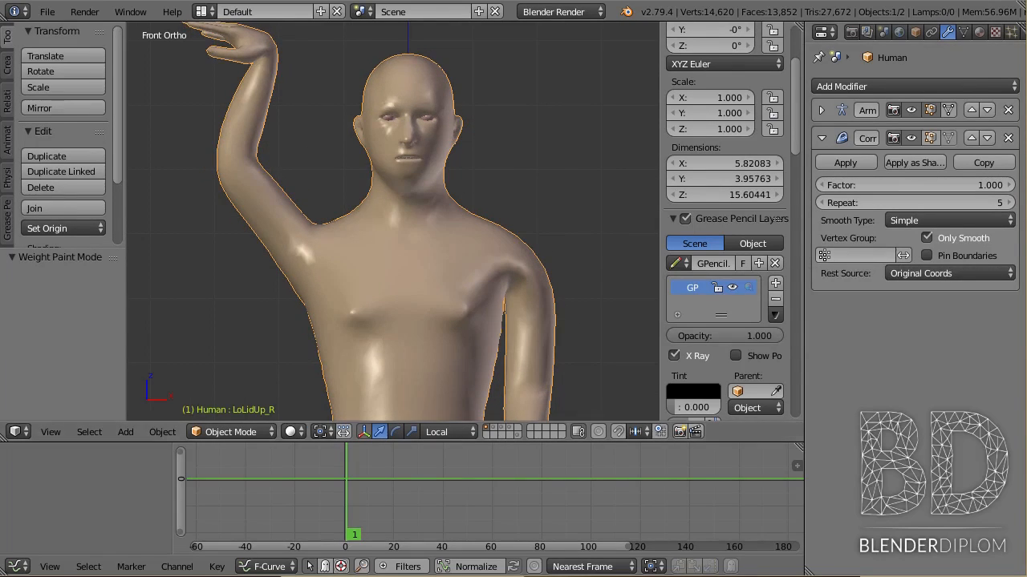
{"action": "left_click", "coordinate": [989, 244]}
{"action": "left_click", "coordinate": [864, 256]}
{"action": "left_click", "coordinate": [864, 277]}
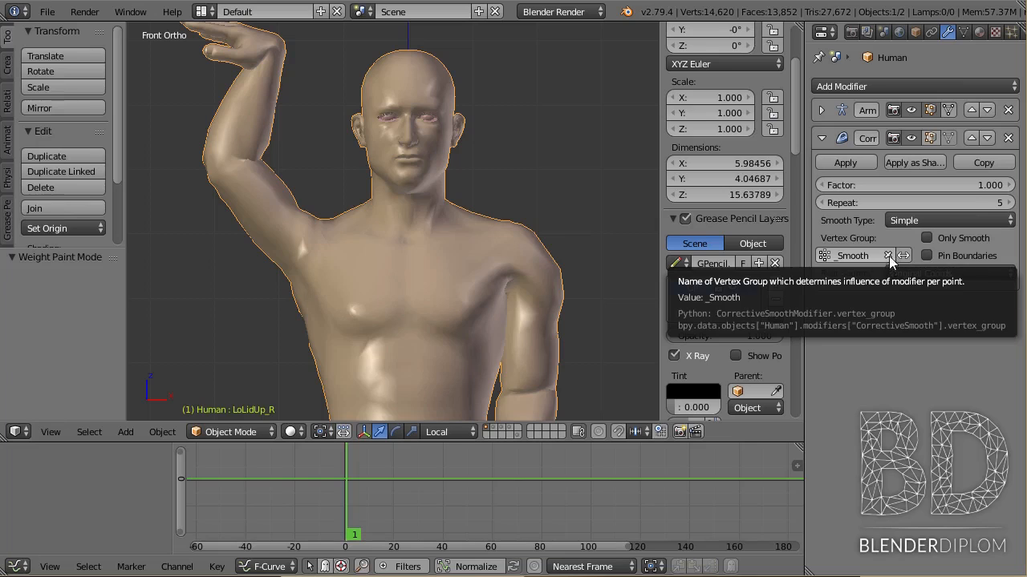
- Compare the elbow with and without the _Smooth vertex group, leaving the modifier's Vertex Group field empty
{"action": "left_click", "coordinate": [246, 155]}
{"action": "left_click", "coordinate": [887, 256]}
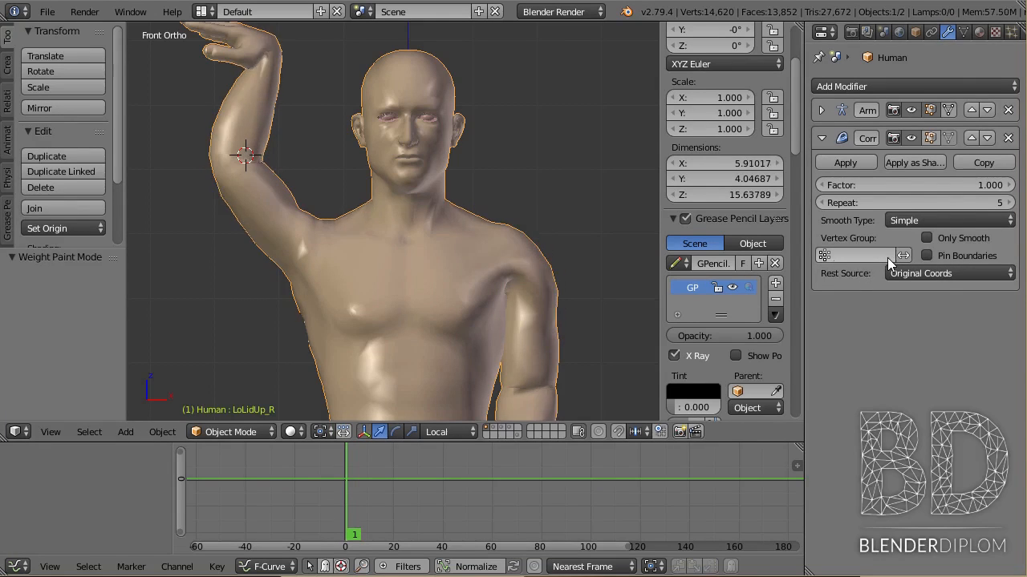
{"action": "left_click", "coordinate": [888, 258]}
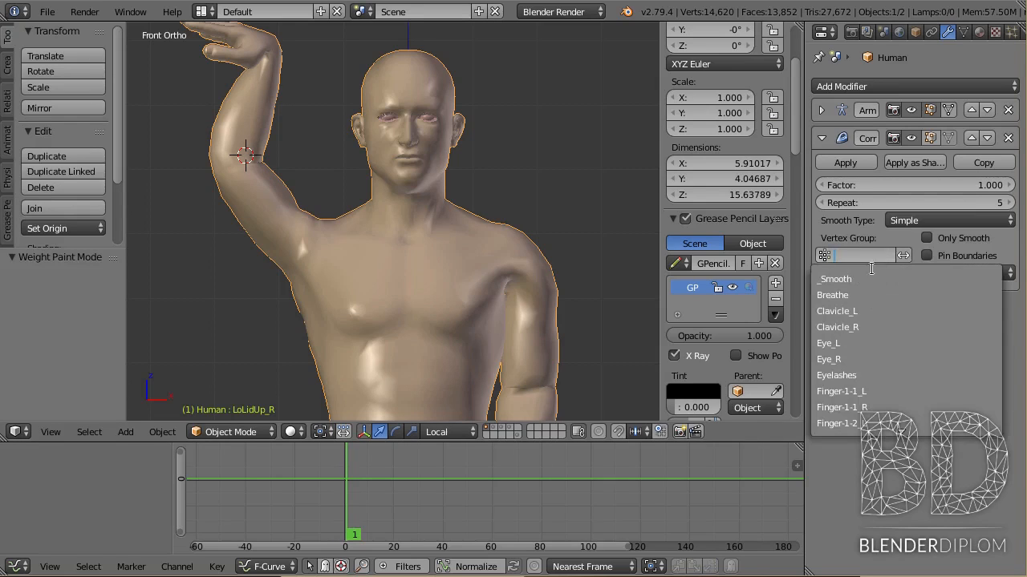
{"action": "left_click", "coordinate": [870, 273]}
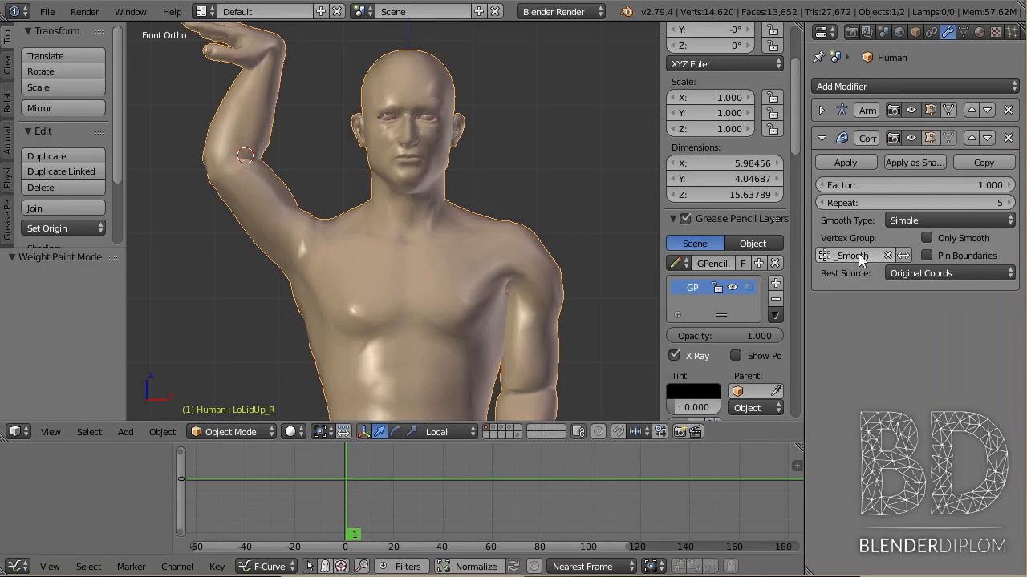
{"action": "left_click", "coordinate": [887, 256]}
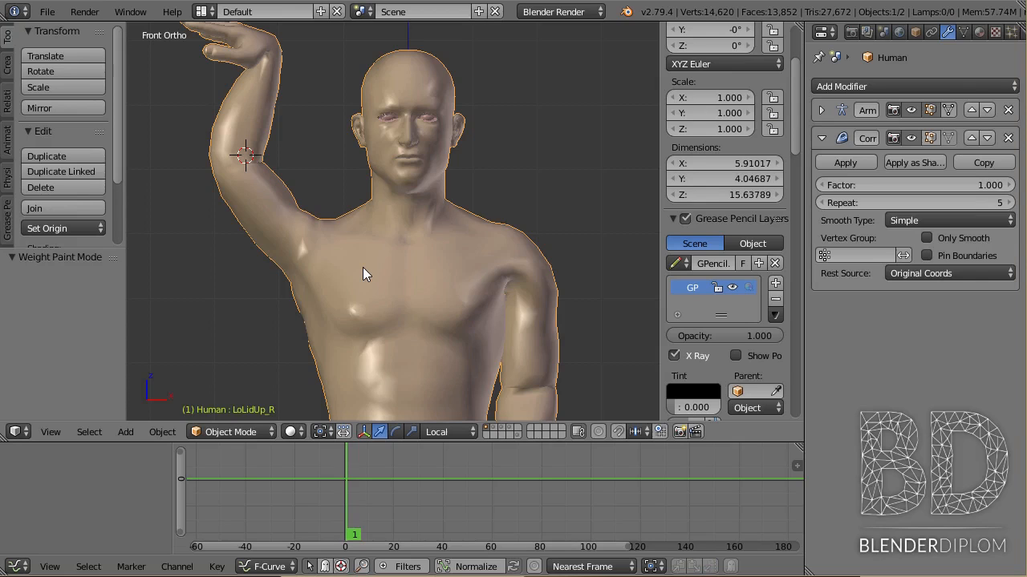
- Switch the viewport to layer 3 and examine the spiked monkey head from an angled side view
{"action": "scroll", "coordinate": [407, 255], "scroll_direction": "down", "scroll_amount": 1}
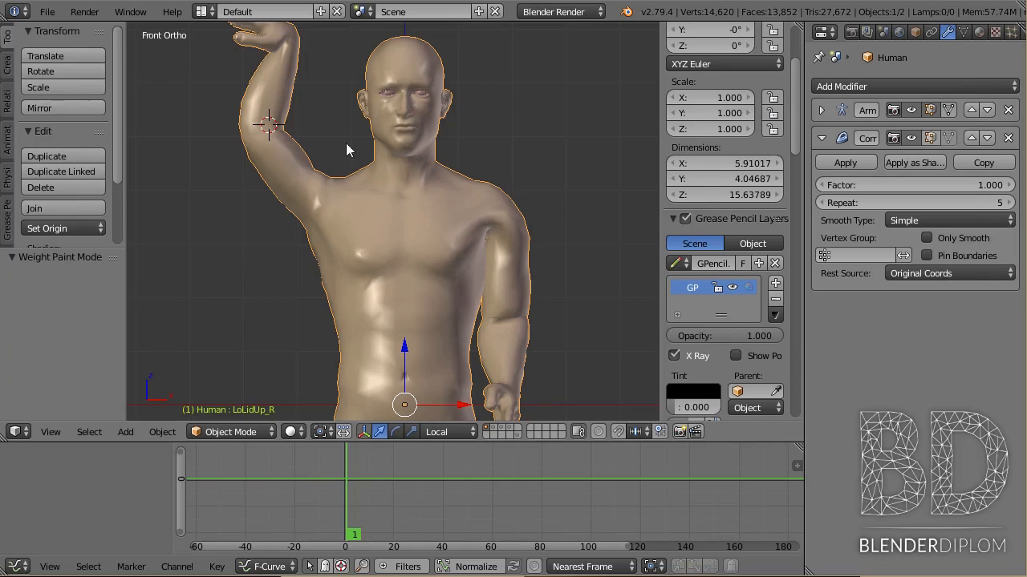
{"action": "key", "text": "3"}
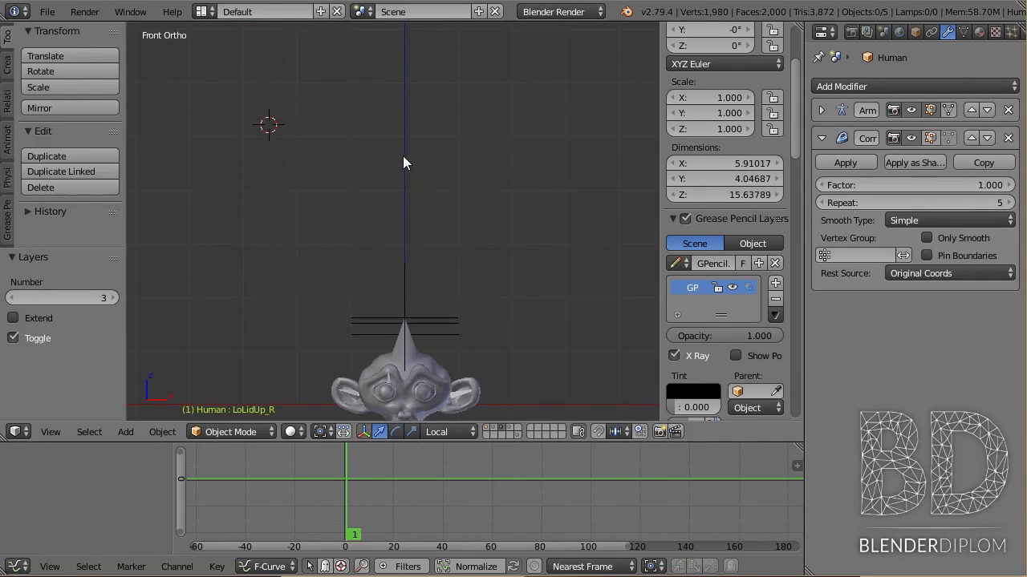
{"action": "middle_click_drag", "start_coordinate": [435, 314], "coordinate": [470, 176], "text": "shift"}
{"action": "scroll", "coordinate": [491, 219], "scroll_direction": "up", "scroll_amount": 3}
{"action": "scroll", "coordinate": [492, 219], "scroll_direction": "down", "scroll_amount": 1}
{"action": "middle_click_drag", "start_coordinate": [492, 219], "coordinate": [421, 245]}
{"action": "scroll", "coordinate": [419, 259], "scroll_direction": "up", "scroll_amount": 3}
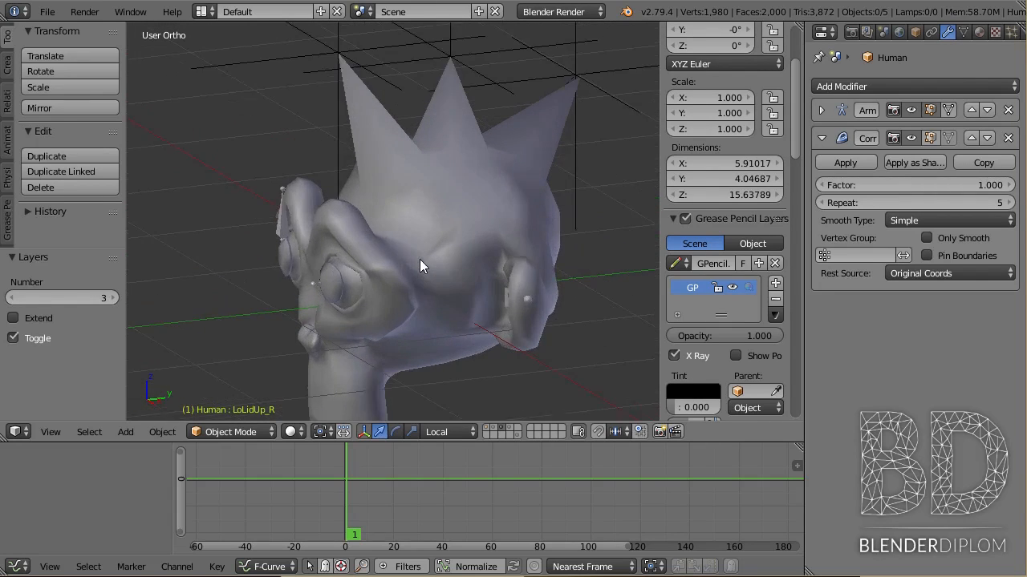
{"action": "scroll", "coordinate": [405, 262], "scroll_direction": "down", "scroll_amount": 2}
{"action": "scroll", "coordinate": [405, 261], "scroll_direction": "up", "scroll_amount": 2}
- Try moving each of the three empties above the monkey head to test how their spikes follow
{"action": "key", "text": "shift+a"}
{"action": "left_click", "coordinate": [335, 95]}
{"action": "scroll", "coordinate": [306, 112], "scroll_direction": "down", "scroll_amount": 2}
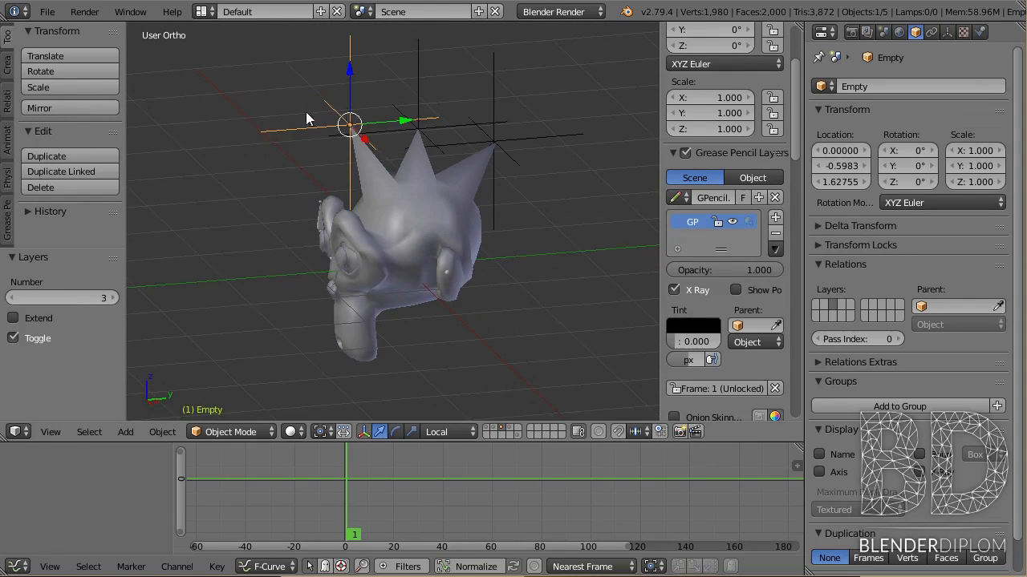
{"action": "key", "text": "g"}
{"action": "left_click", "coordinate": [348, 114]}
{"action": "key", "text": "shift+d"}
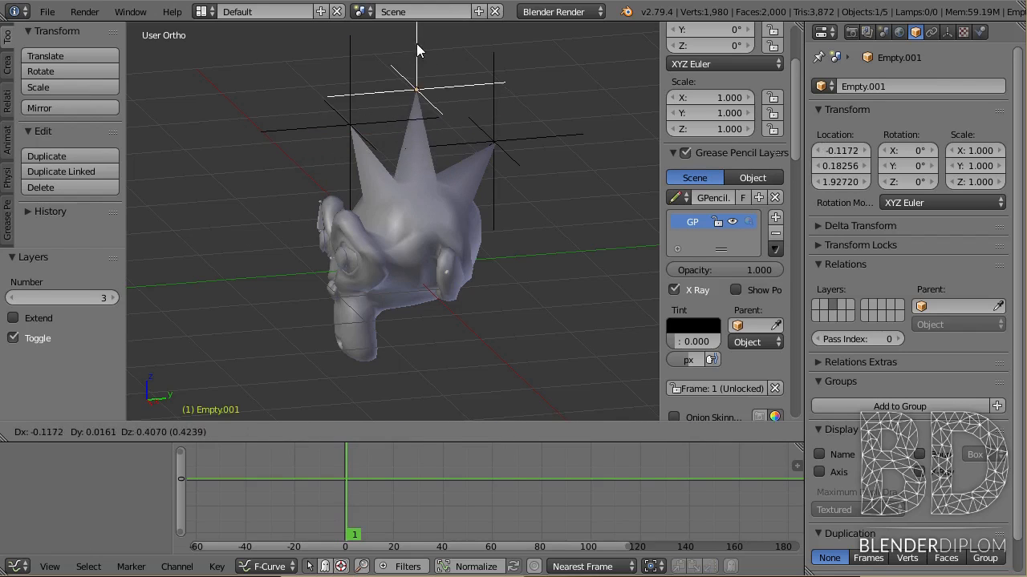
{"action": "left_click", "coordinate": [421, 81]}
{"action": "key", "text": "g"}
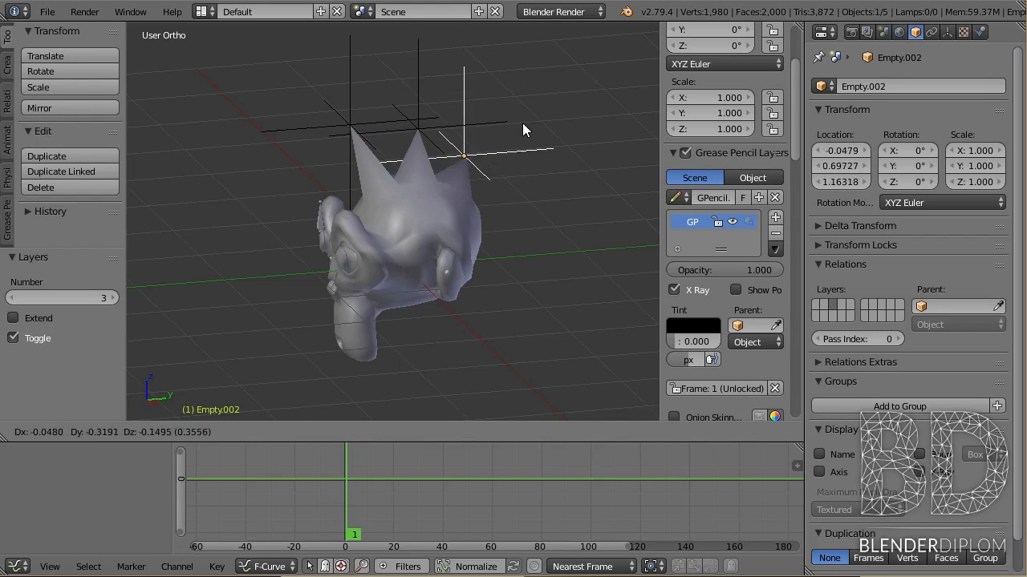
{"action": "left_click", "coordinate": [525, 125]}
- Inspect the monkey head's undeformed mesh in Edit Mode, selecting single vertices on its crown and back, and return to Object Mode
{"action": "right_click", "coordinate": [401, 205]}
{"action": "key", "text": "Tab"}
{"action": "key", "text": "Tab"}
{"action": "key", "text": "Tab"}
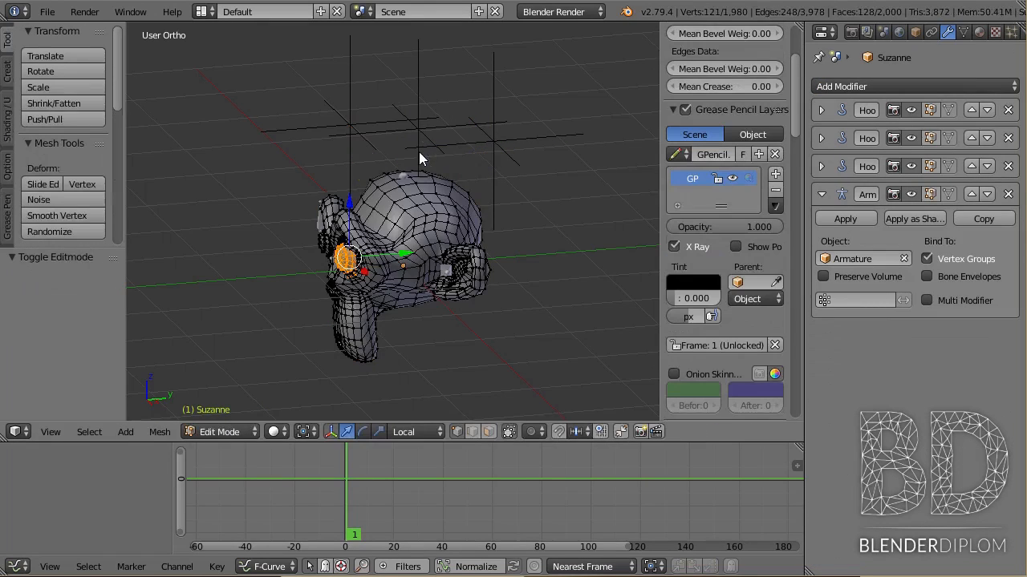
{"action": "middle_click_drag", "start_coordinate": [418, 157], "coordinate": [377, 193]}
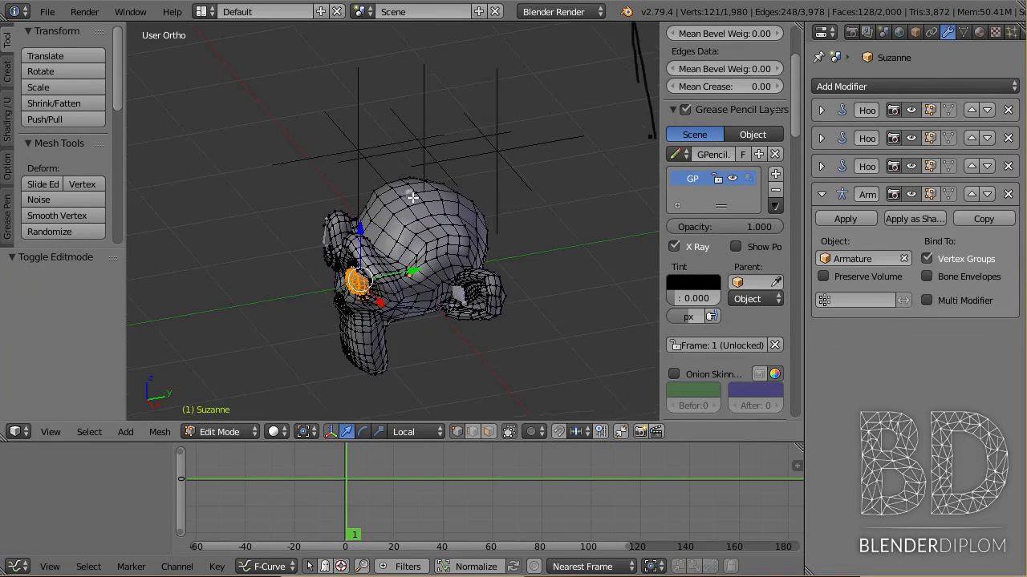
{"action": "scroll", "coordinate": [368, 202], "scroll_direction": "up", "scroll_amount": 3}
{"action": "right_click", "coordinate": [411, 173]}
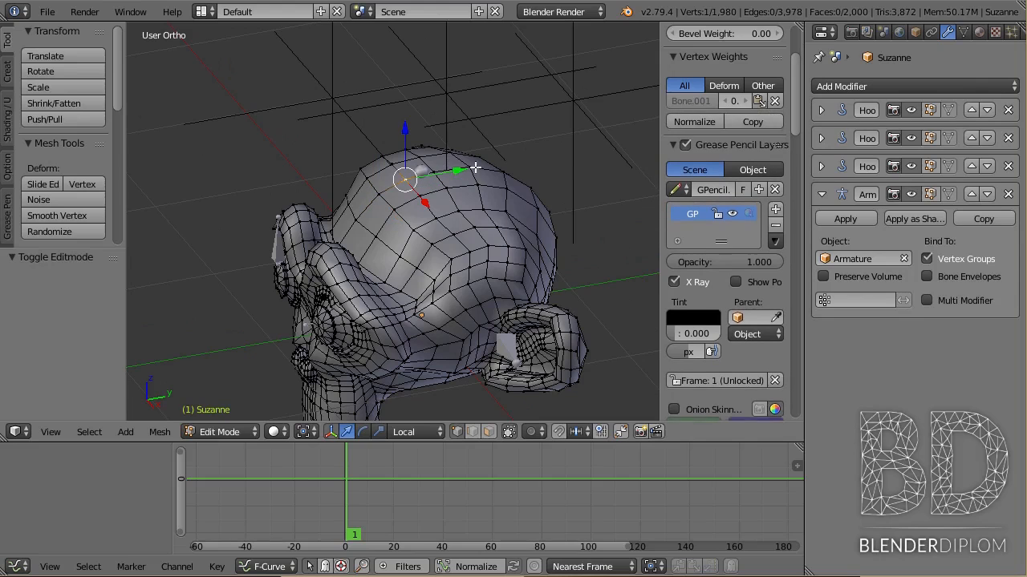
{"action": "right_click", "coordinate": [510, 170]}
{"action": "middle_click_drag", "start_coordinate": [514, 168], "coordinate": [473, 180]}
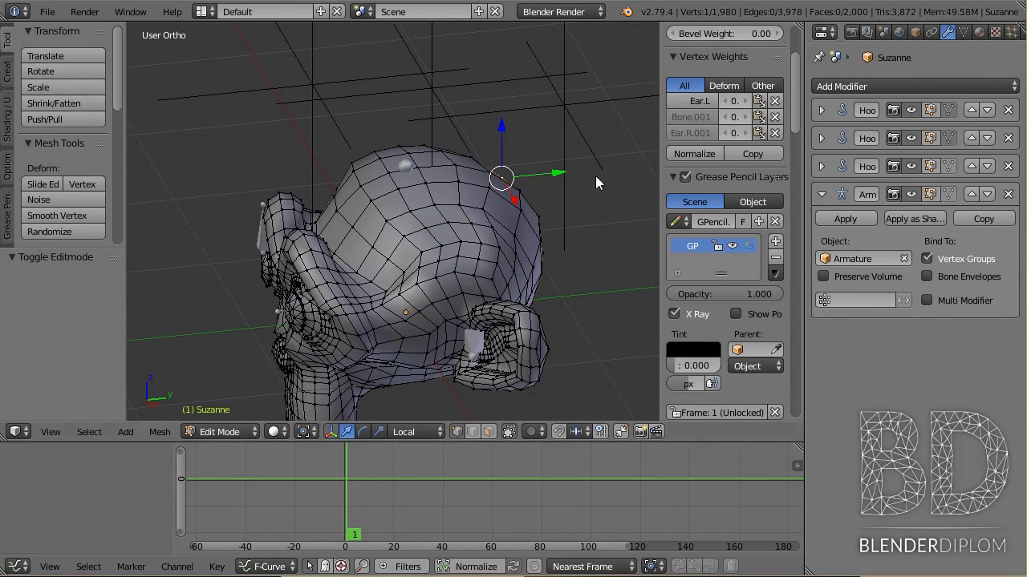
{"action": "key", "text": "Tab"}
- Compare the monkey head with the viewport display of its three Hook modifiers and Armature modifier switched off and on again
{"action": "middle_click_drag", "start_coordinate": [463, 195], "coordinate": [424, 158]}
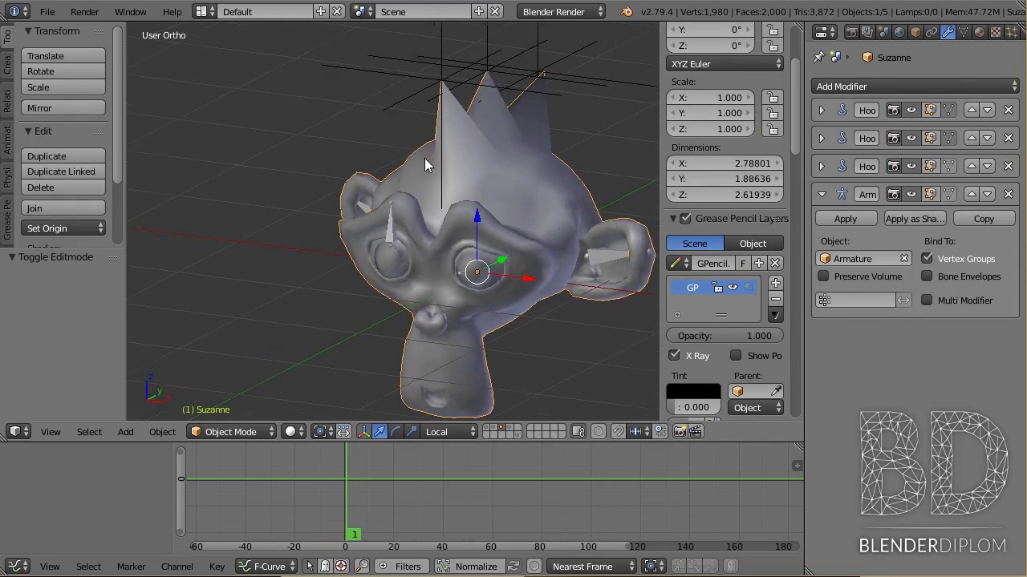
{"action": "middle_click_drag", "start_coordinate": [481, 90], "coordinate": [419, 182]}
{"action": "right_click", "coordinate": [361, 92]}
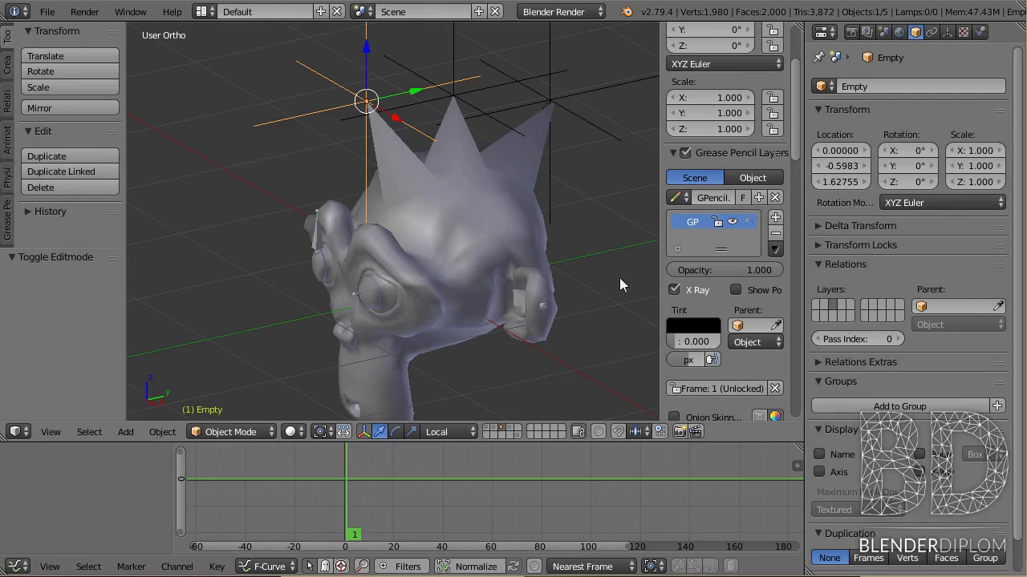
{"action": "right_click", "coordinate": [546, 285]}
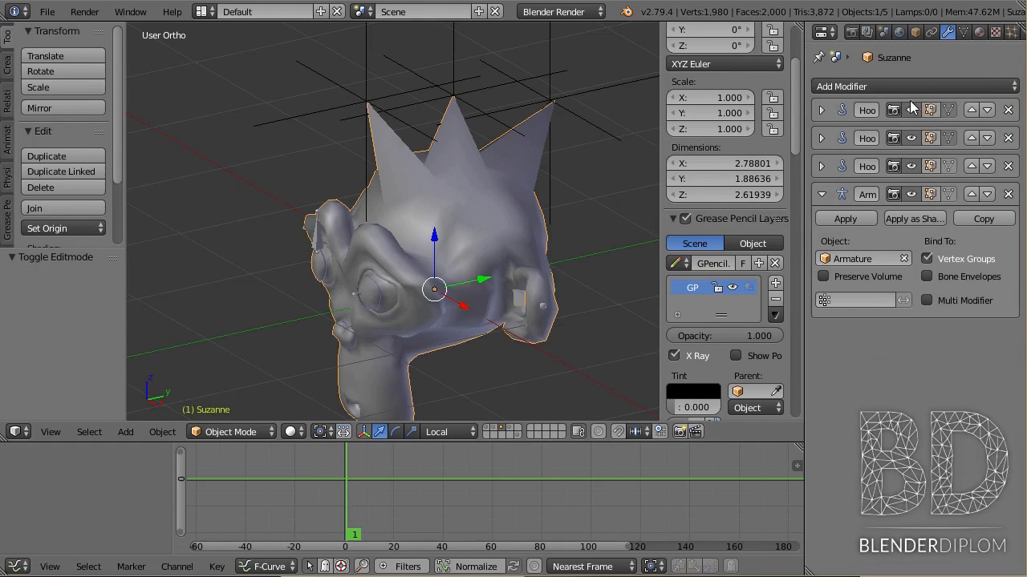
{"action": "left_click_drag", "start_coordinate": [910, 110], "coordinate": [911, 191]}
{"action": "middle_click_drag", "start_coordinate": [328, 293], "coordinate": [416, 205]}
{"action": "left_click_drag", "start_coordinate": [912, 164], "coordinate": [911, 109]}
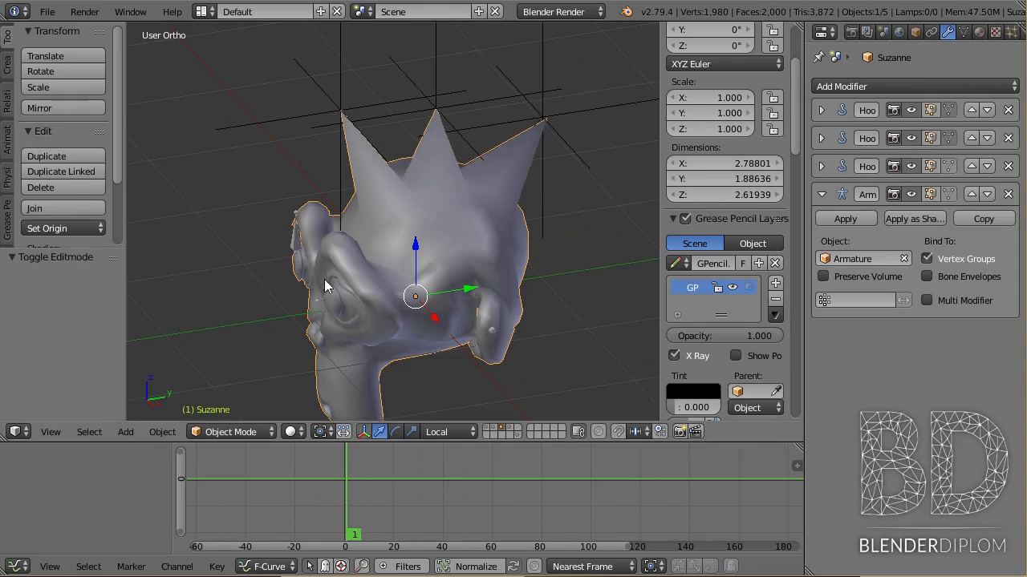
- Add a Corrective Smooth modifier to the monkey head below the Armature modifier and collapse the Armature settings
{"action": "key", "text": "KP_1"}
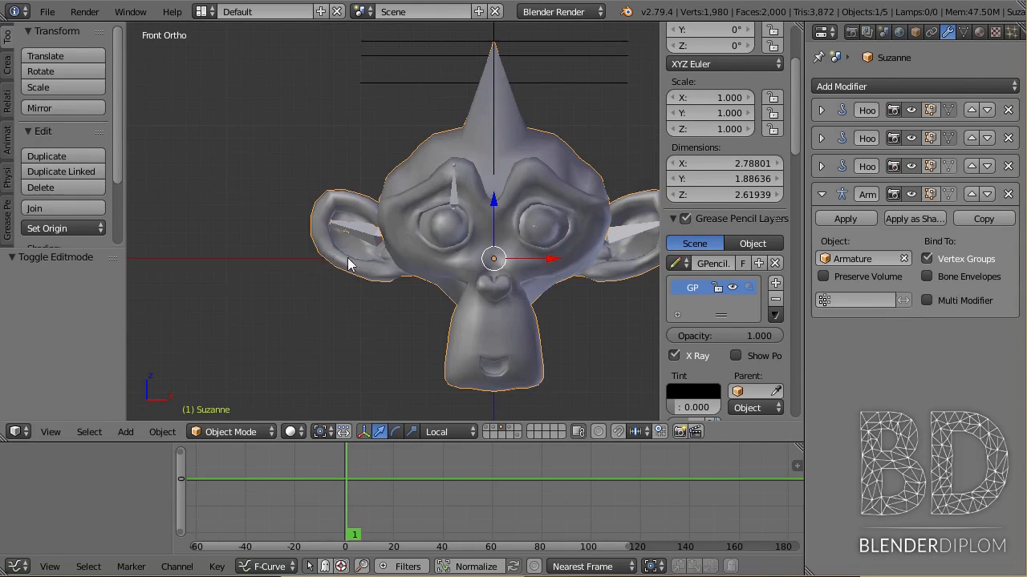
{"action": "key", "text": "KP_Decimal"}
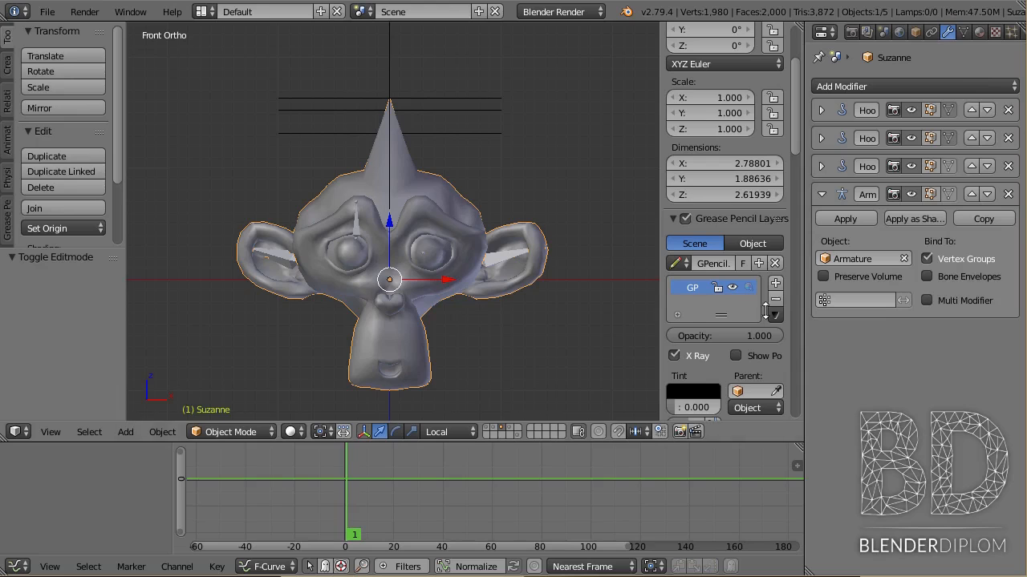
{"action": "left_click", "coordinate": [850, 85]}
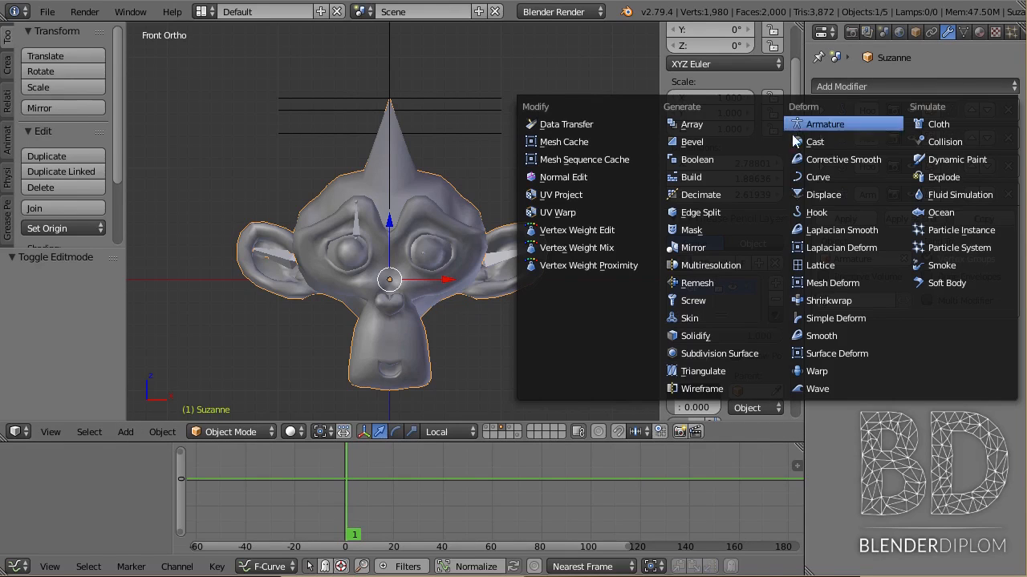
{"action": "left_click", "coordinate": [851, 159]}
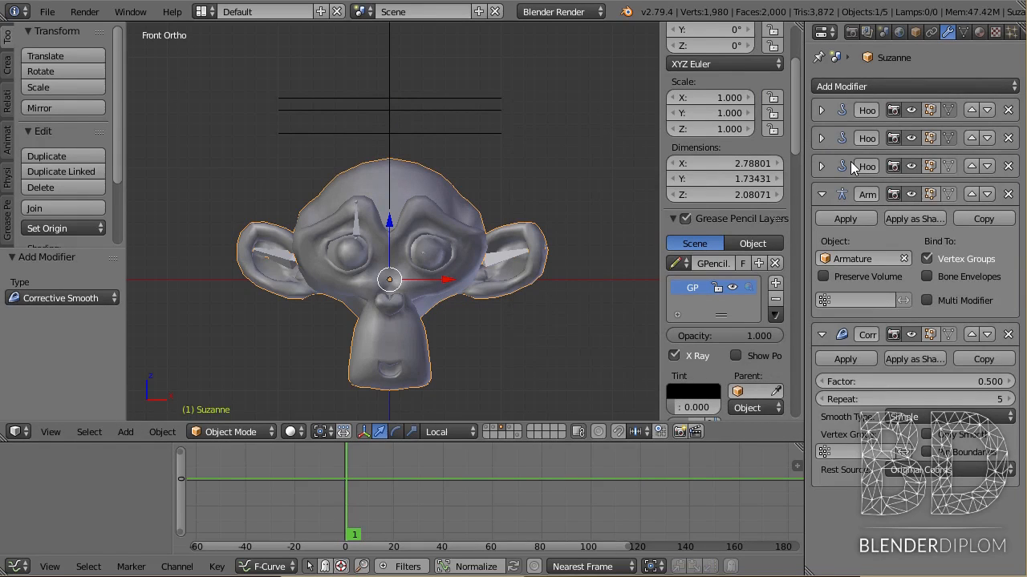
{"action": "left_click", "coordinate": [820, 195]}
- Rotate the Ear.L bone by about -106° in top view to fold the ear back
{"action": "middle_click_drag", "start_coordinate": [470, 225], "coordinate": [417, 259]}
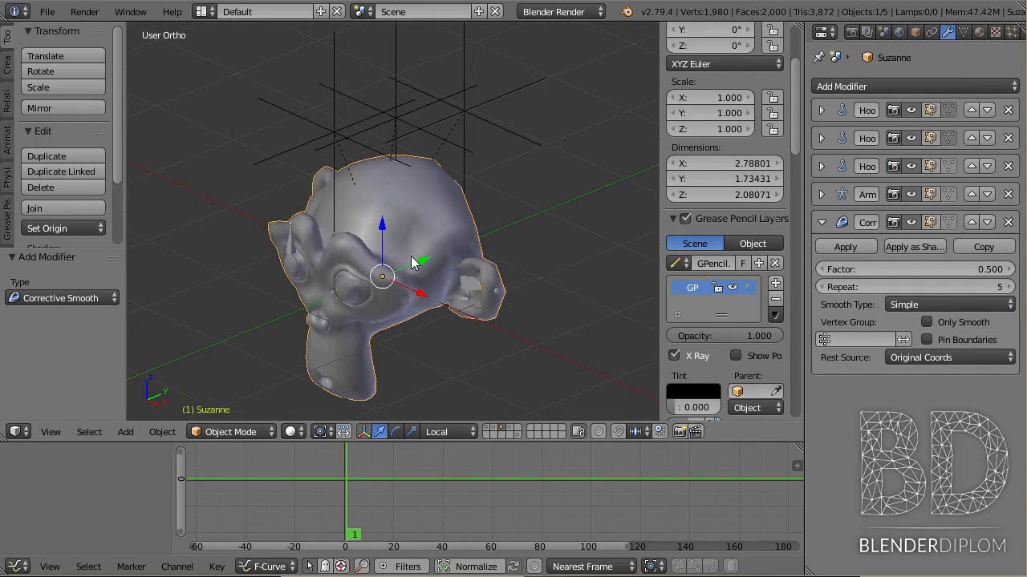
{"action": "scroll", "coordinate": [414, 254], "scroll_direction": "up", "scroll_amount": 2}
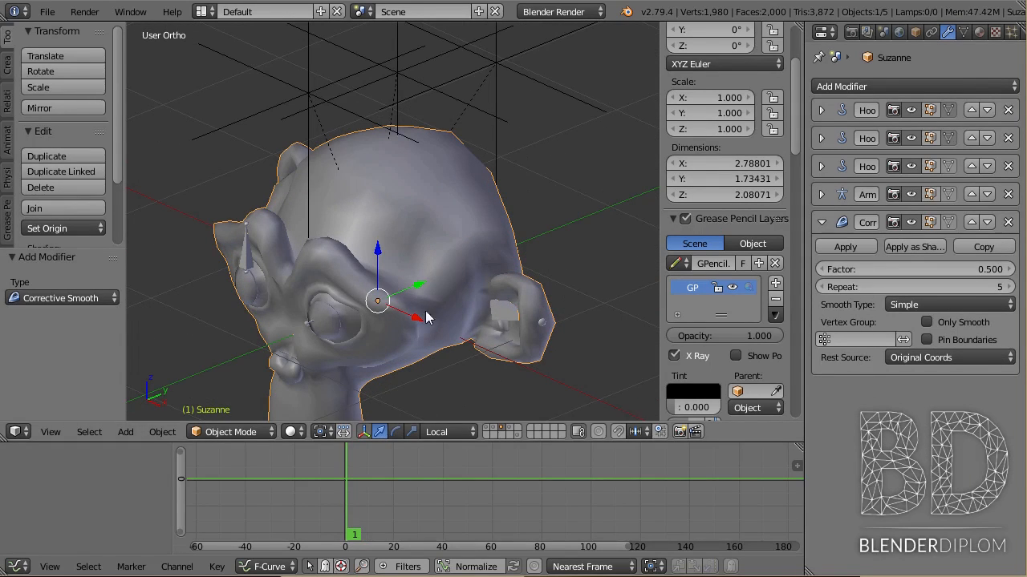
{"action": "right_click", "coordinate": [491, 314]}
{"action": "key", "text": "KP_7"}
{"action": "key", "text": "r"}
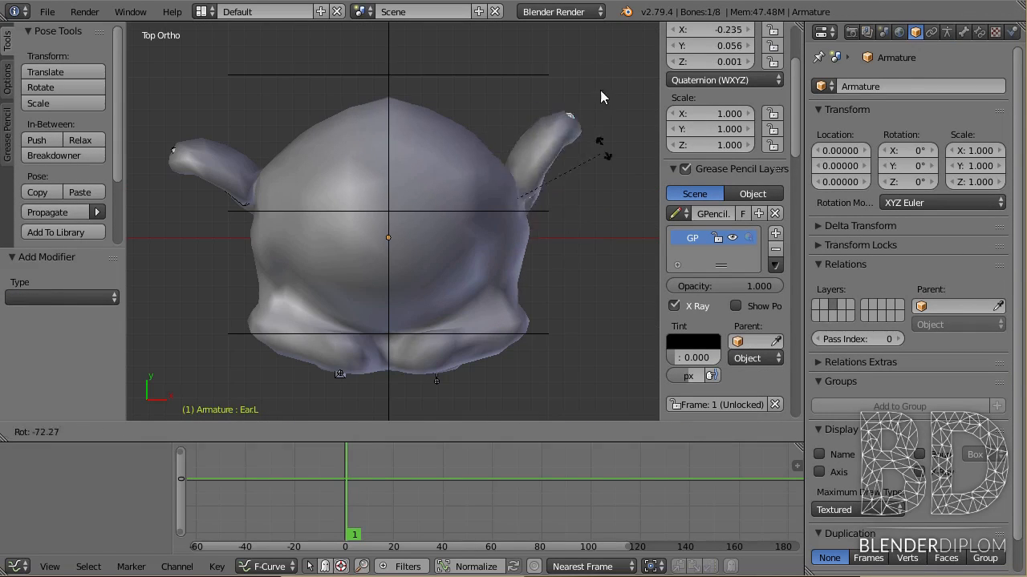
{"action": "left_click", "coordinate": [587, 69]}
{"action": "middle_click_drag", "start_coordinate": [588, 69], "coordinate": [427, 221]}
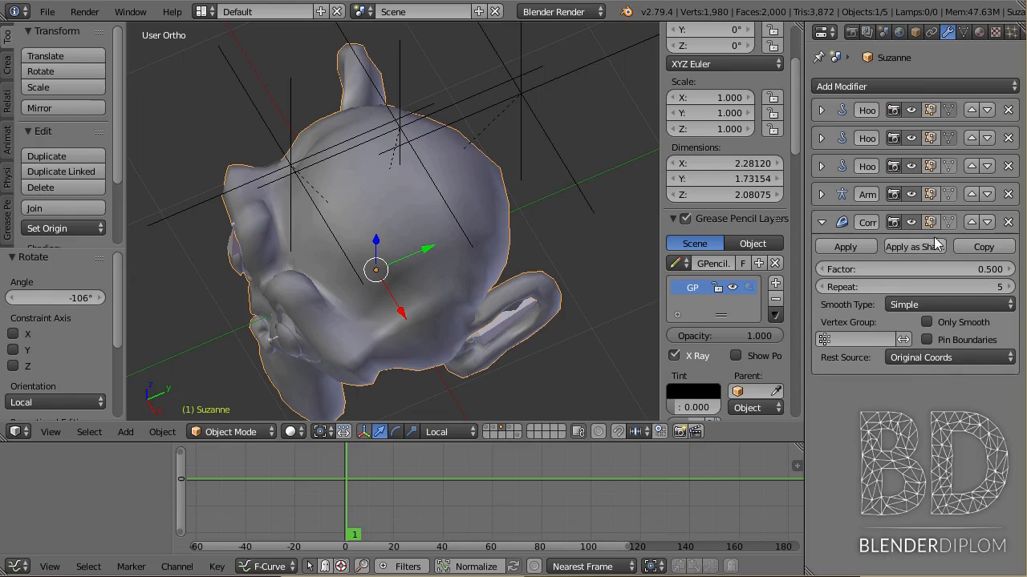
- Compare the folded ear and the crown of the head with the Corrective Smooth modifier hidden and shown
{"action": "left_click", "coordinate": [910, 225]}
{"action": "middle_click_drag", "start_coordinate": [492, 348], "coordinate": [461, 226]}
{"action": "scroll", "coordinate": [444, 231], "scroll_direction": "up", "scroll_amount": 5}
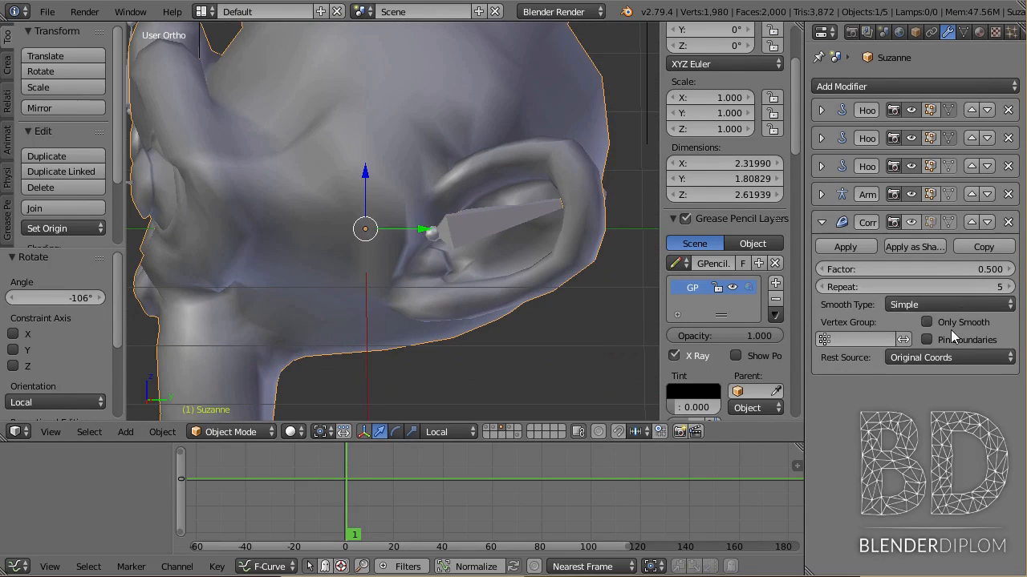
{"action": "left_click", "coordinate": [882, 339]}
{"action": "left_click", "coordinate": [912, 225]}
{"action": "middle_click_drag", "start_coordinate": [284, 246], "coordinate": [427, 196]}
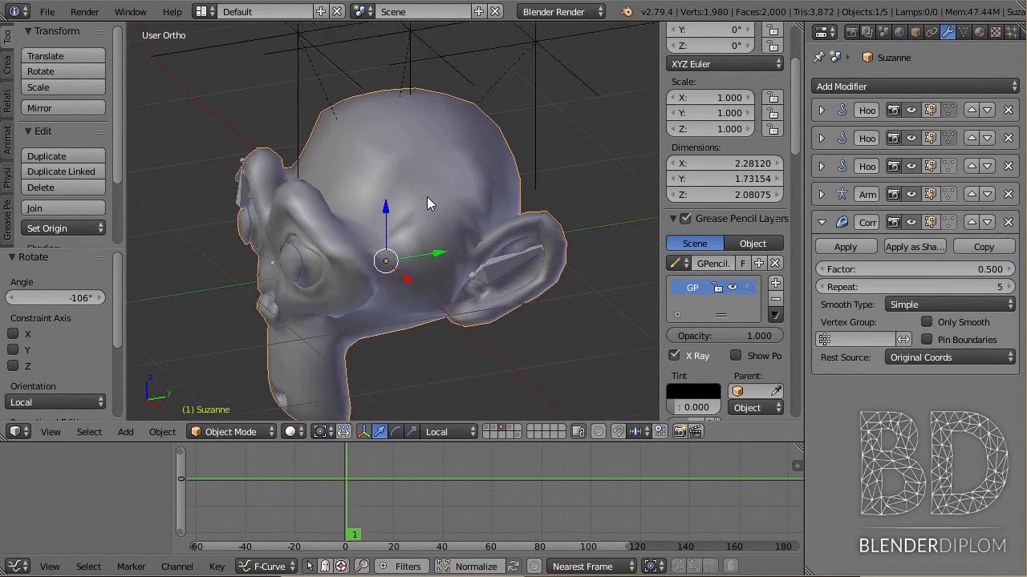
{"action": "scroll", "coordinate": [427, 197], "scroll_direction": "up", "scroll_amount": 3}
- Examine the monkey head's original mesh shape from the front in Edit Mode, returning to Object Mode
{"action": "key", "text": "KP_1"}
{"action": "scroll", "coordinate": [426, 196], "scroll_direction": "down", "scroll_amount": 3}
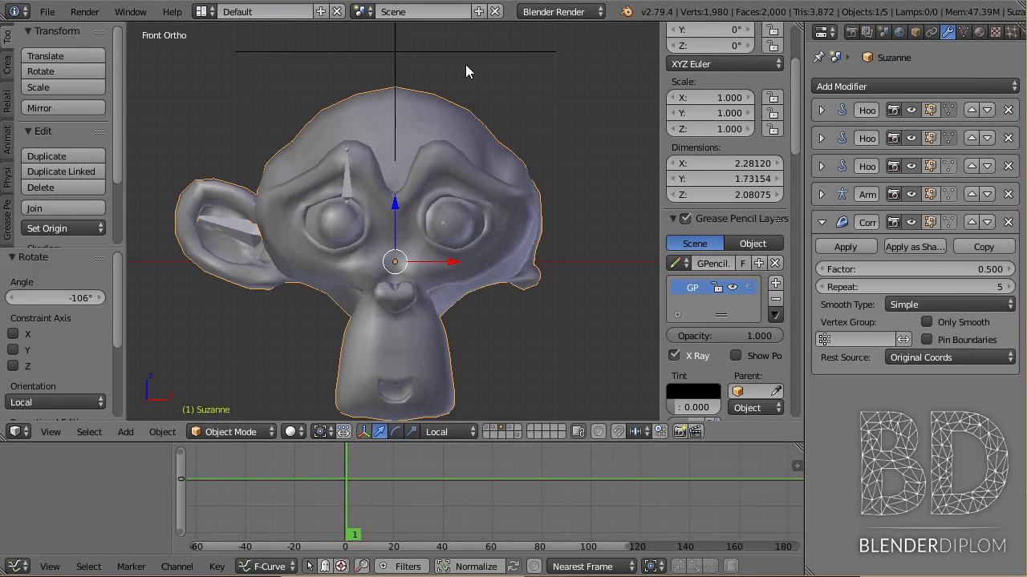
{"action": "key", "text": "Tab"}
{"action": "scroll", "coordinate": [506, 155], "scroll_direction": "down", "scroll_amount": 3}
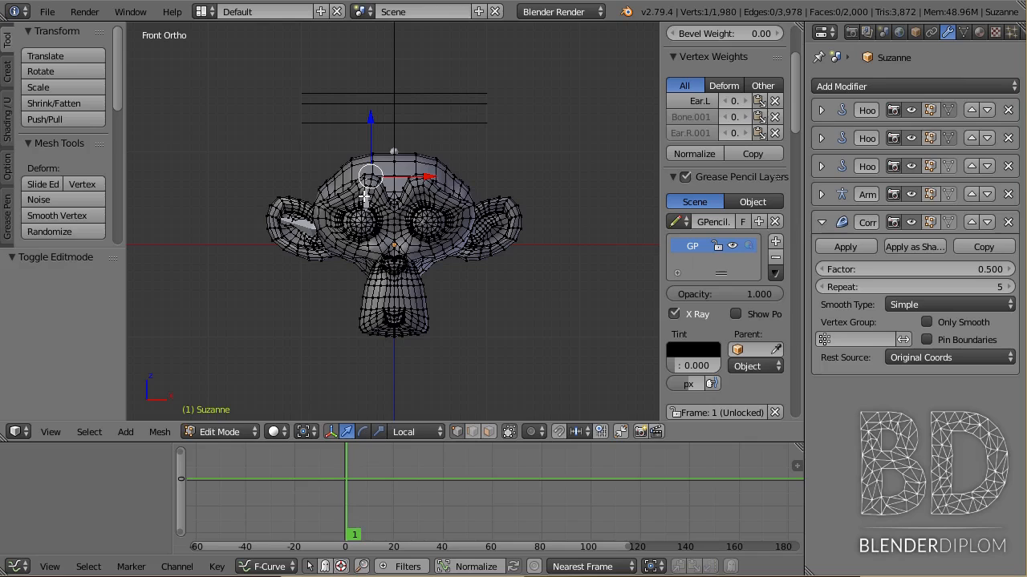
{"action": "key", "text": "Tab"}
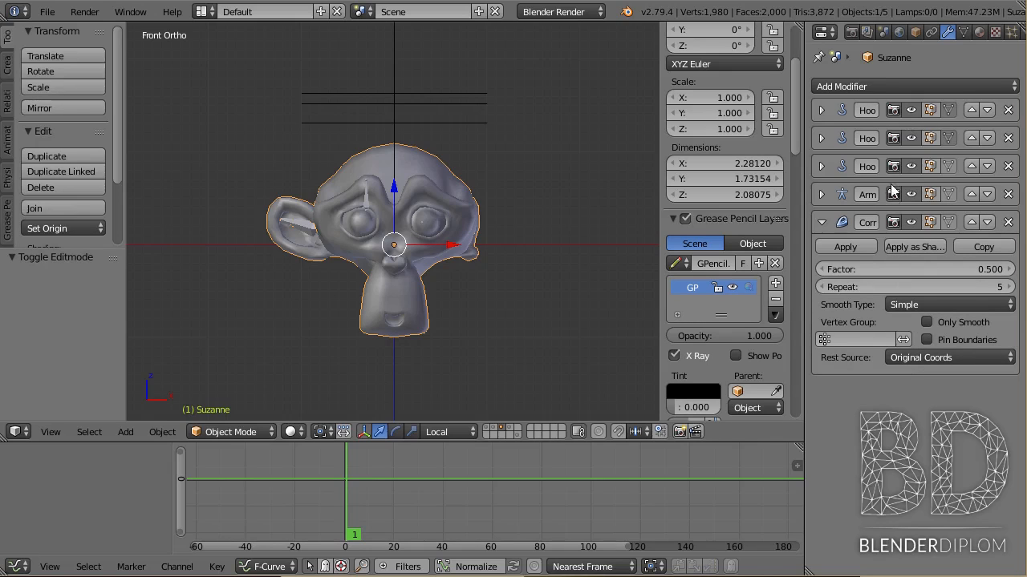
- Hide the Corrective Smooth modifier in the viewport to check the spikes from an angled view, and show it again
{"action": "scroll", "coordinate": [540, 215], "scroll_direction": "up", "scroll_amount": 2}
{"action": "left_click", "coordinate": [910, 222]}
{"action": "scroll", "coordinate": [472, 233], "scroll_direction": "down", "scroll_amount": 3}
{"action": "middle_click_drag", "start_coordinate": [472, 233], "coordinate": [386, 260]}
{"action": "scroll", "coordinate": [386, 261], "scroll_direction": "up", "scroll_amount": 2}
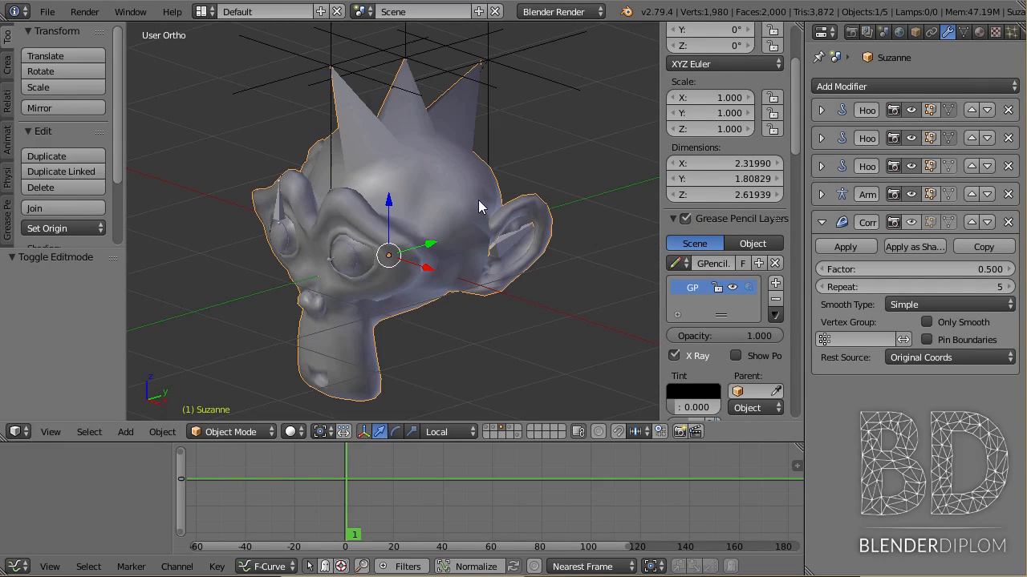
{"action": "scroll", "coordinate": [442, 243], "scroll_direction": "up", "scroll_amount": 2}
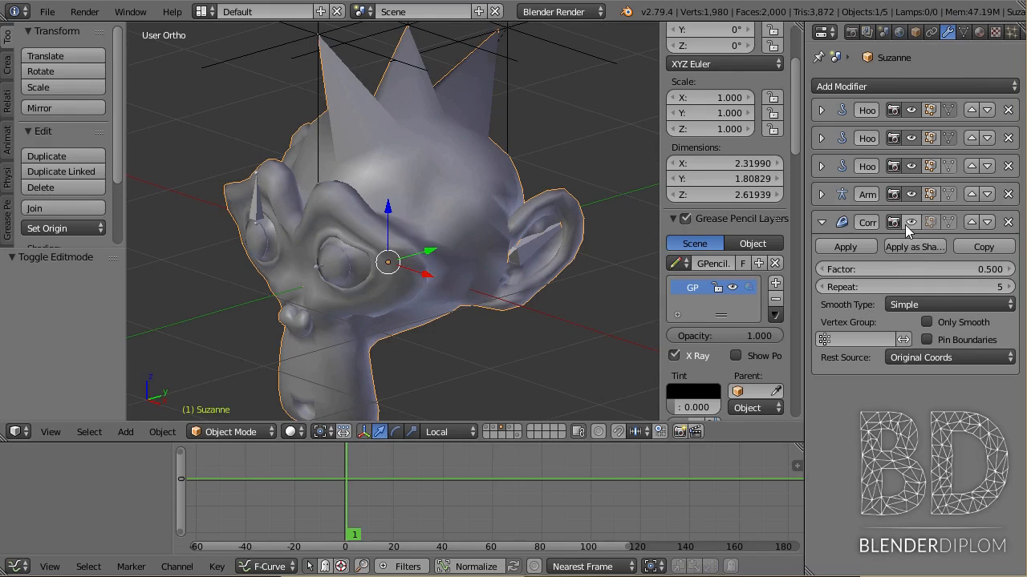
{"action": "left_click", "coordinate": [909, 222]}
{"action": "scroll", "coordinate": [412, 321], "scroll_direction": "down", "scroll_amount": 1}
{"action": "mouse_move", "coordinate": [412, 321]}
{"action": "middle_mouse_down"}
{"action": "mouse_move", "coordinate": [377, 321]}
{"action": "mouse_move", "coordinate": [401, 307]}
{"action": "middle_mouse_up"}
- Turn off the Armature modifier's viewport display while viewing the monkey head from the front
{"action": "key", "text": "KP_1"}
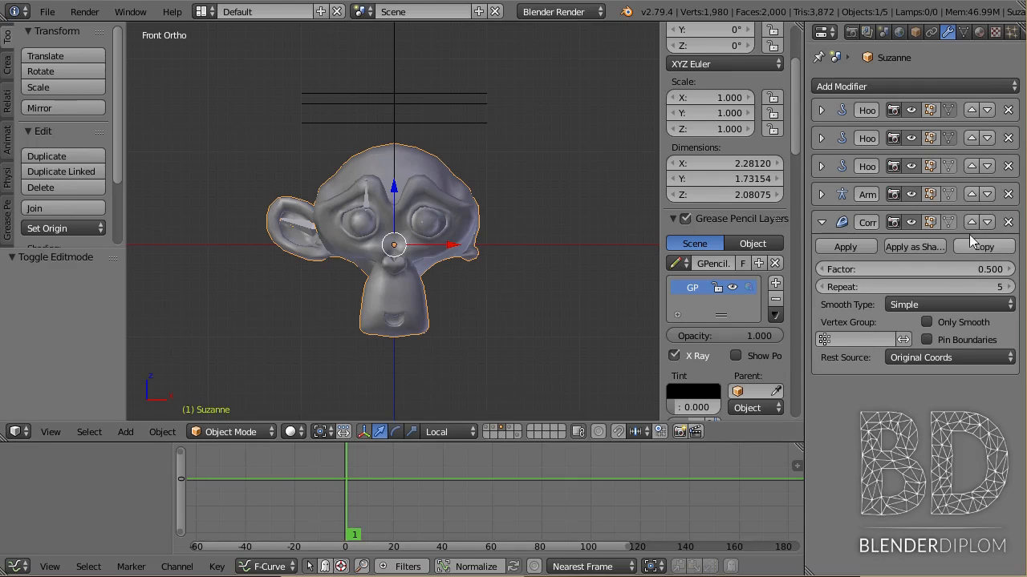
{"action": "left_click", "coordinate": [827, 192]}
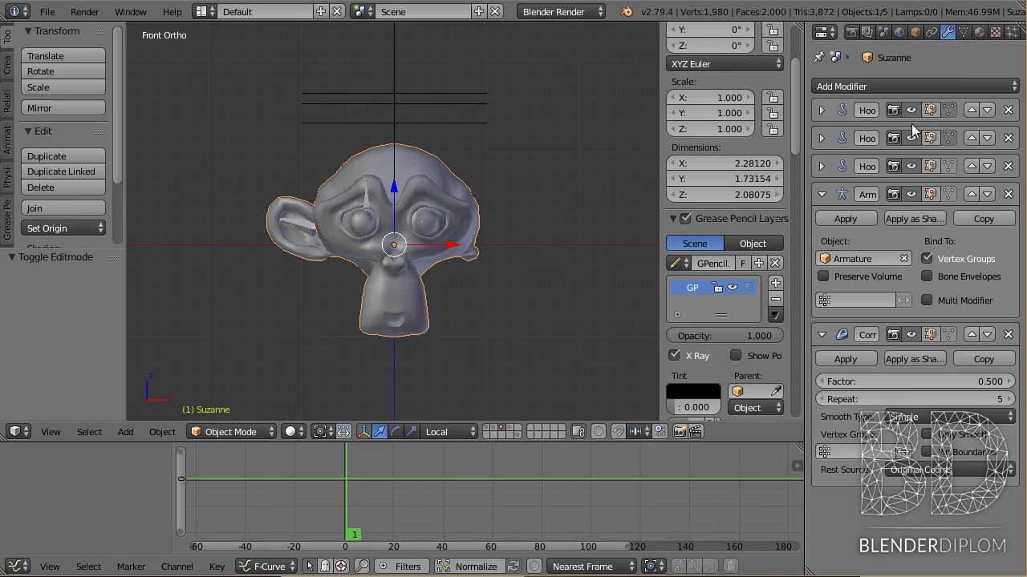
{"action": "left_click", "coordinate": [815, 198]}
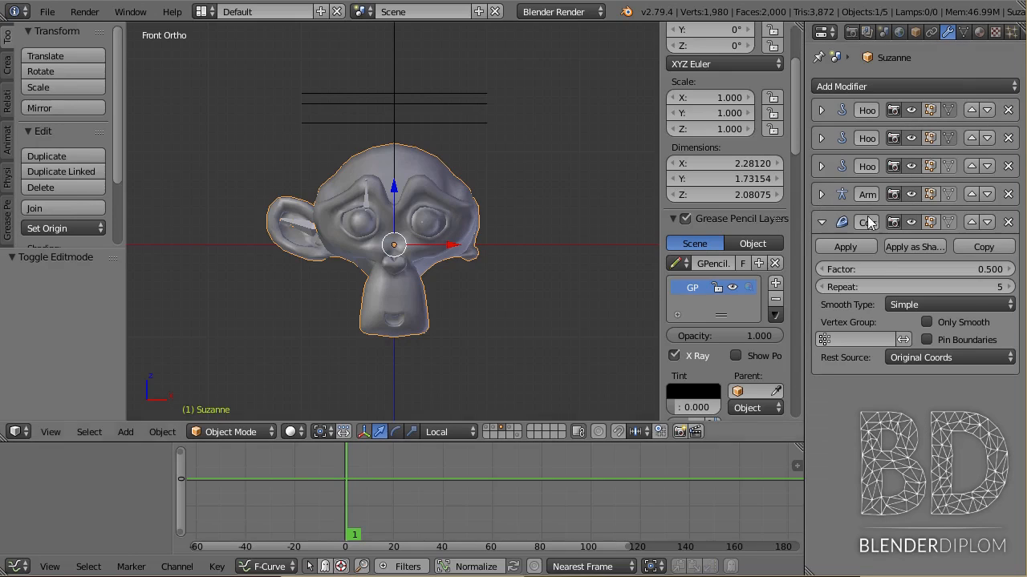
{"action": "left_click", "coordinate": [910, 195]}
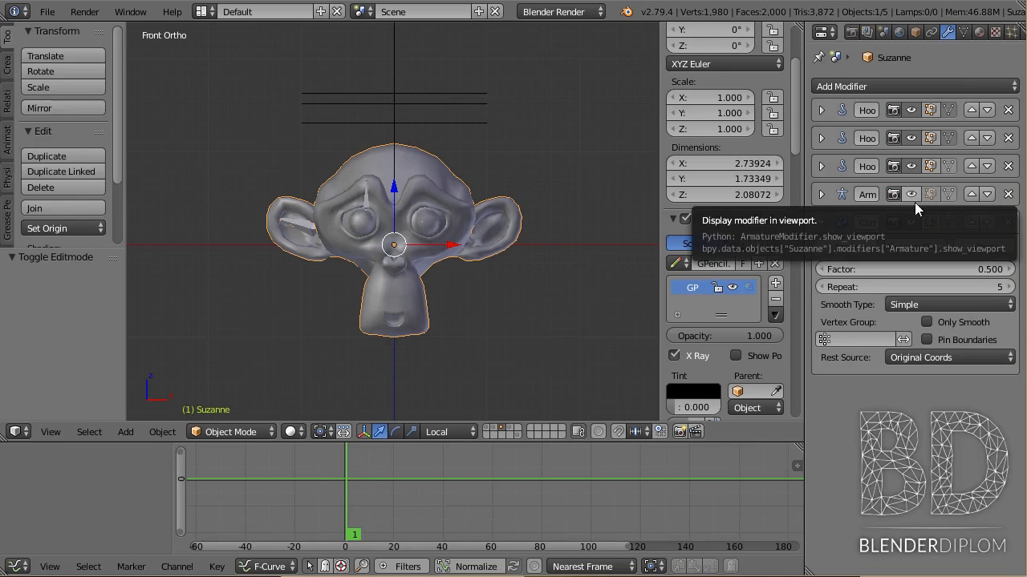
- Switch the Corrective Smooth modifier's Rest Source from Original Coords to Bind Coords and view the spiked head at an angle
{"action": "left_click", "coordinate": [933, 358]}
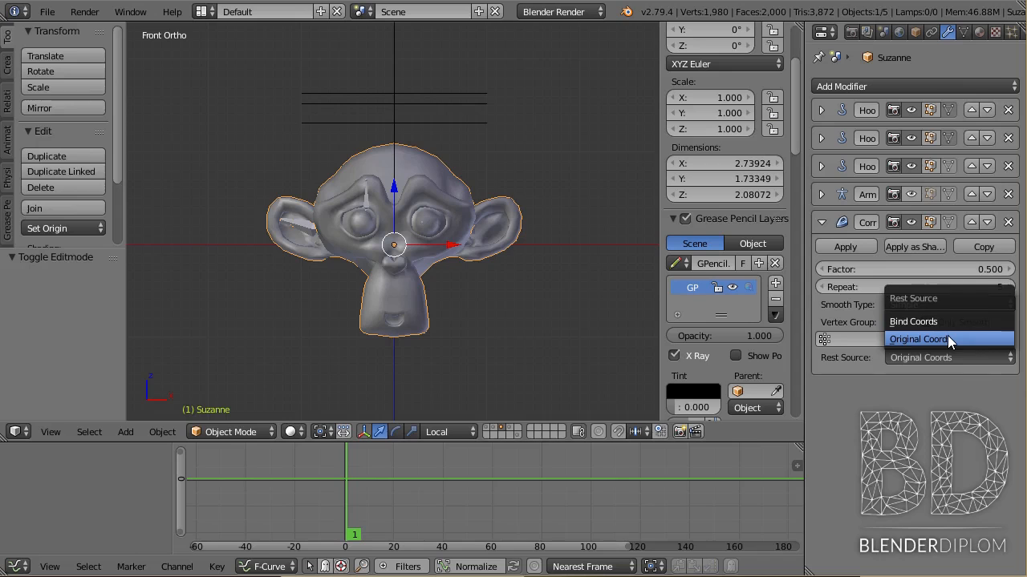
{"action": "left_click", "coordinate": [949, 337]}
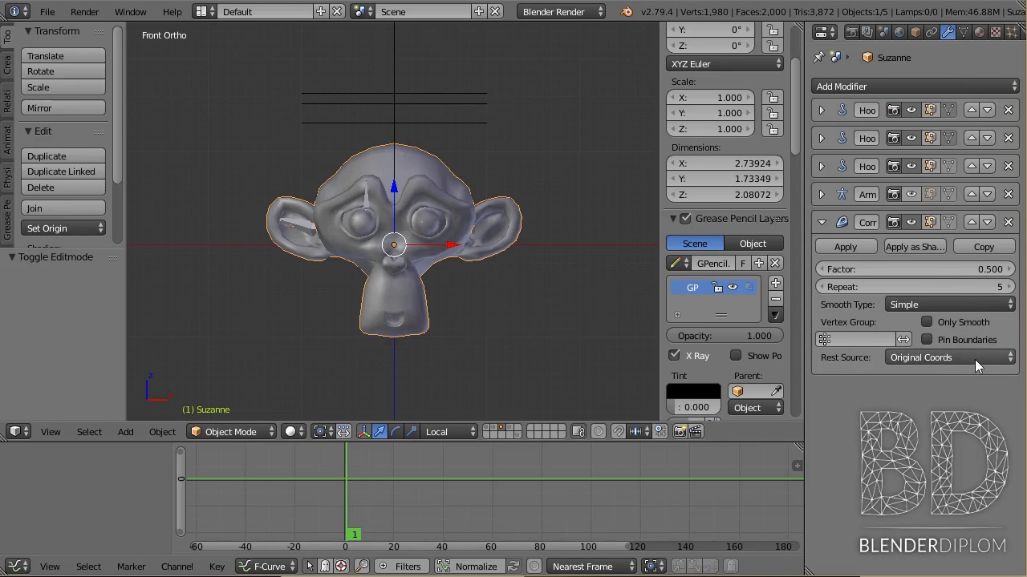
{"action": "key", "text": "Tab"}
{"action": "key", "text": "Tab"}
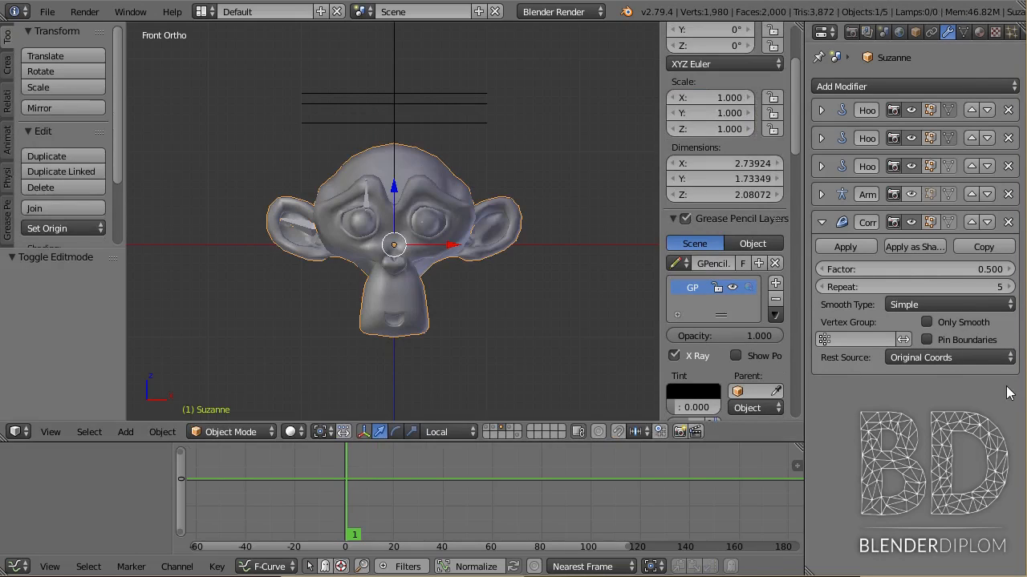
{"action": "left_click", "coordinate": [970, 363]}
{"action": "left_click", "coordinate": [958, 321]}
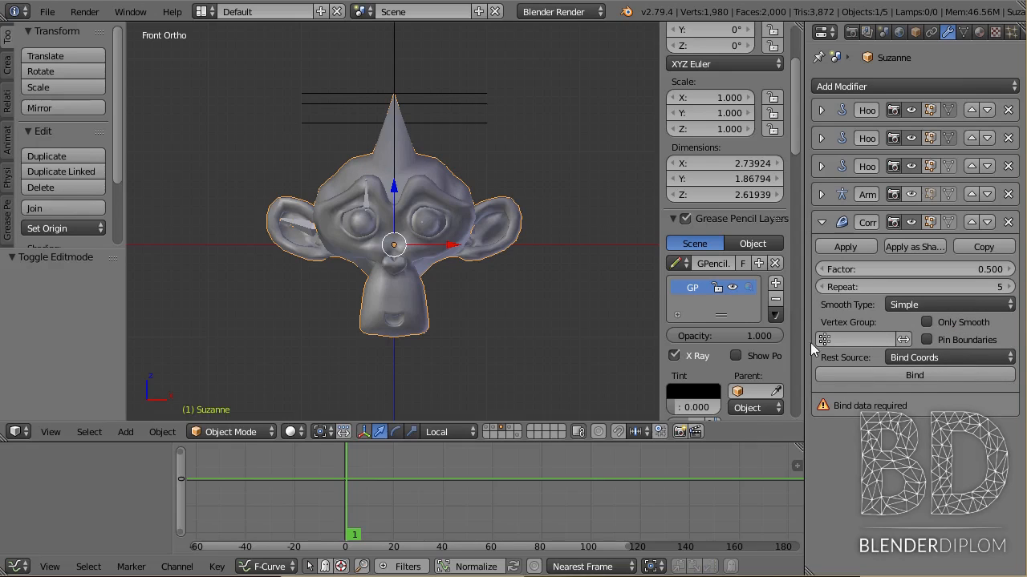
{"action": "middle_click_drag", "start_coordinate": [526, 178], "coordinate": [434, 225]}
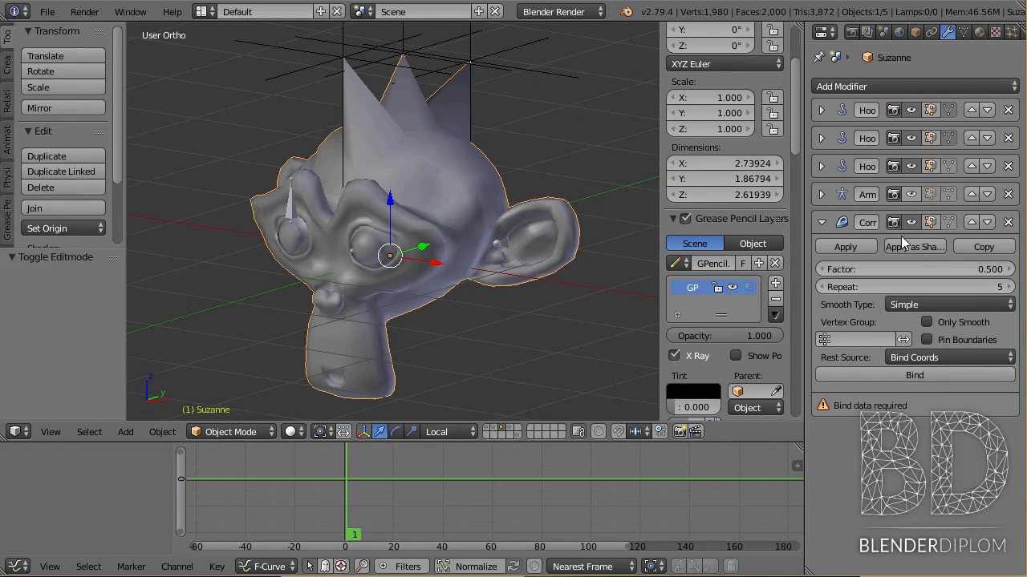
- Bind the Corrective Smooth modifier to the spiked head and inspect the first Hook modifier's settings
{"action": "left_click", "coordinate": [843, 376]}
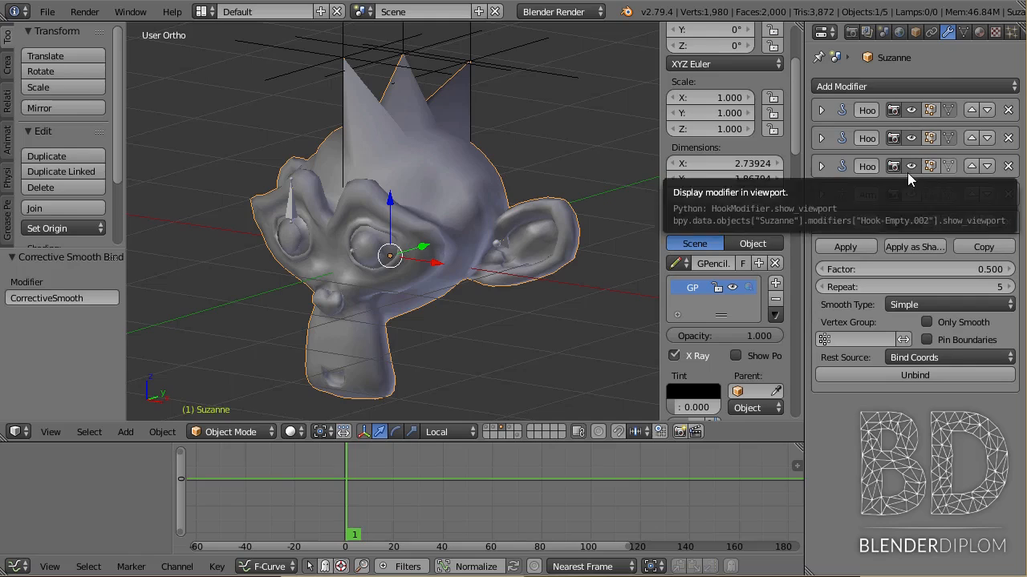
{"action": "left_click", "coordinate": [819, 110]}
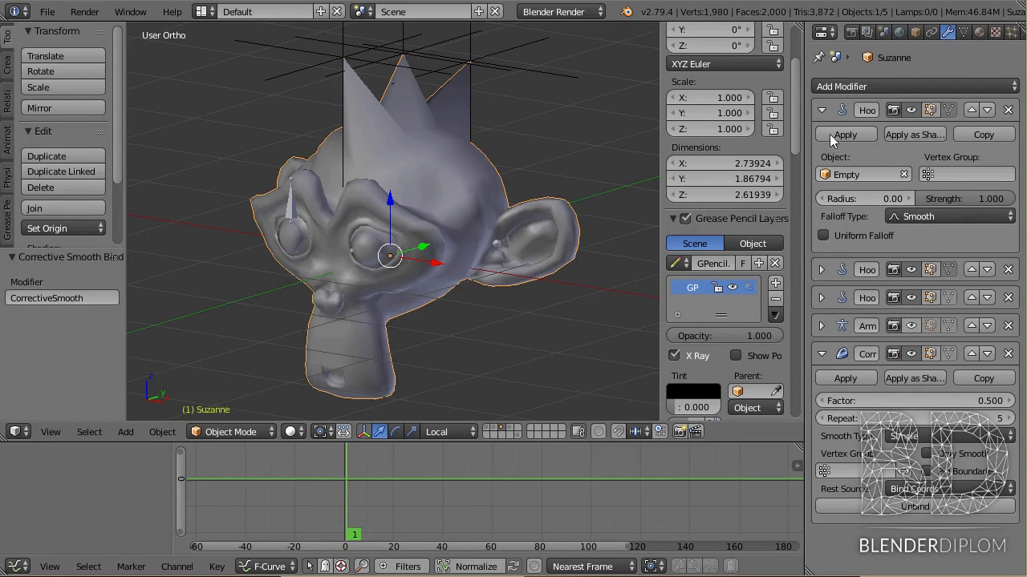
{"action": "left_click", "coordinate": [820, 110]}
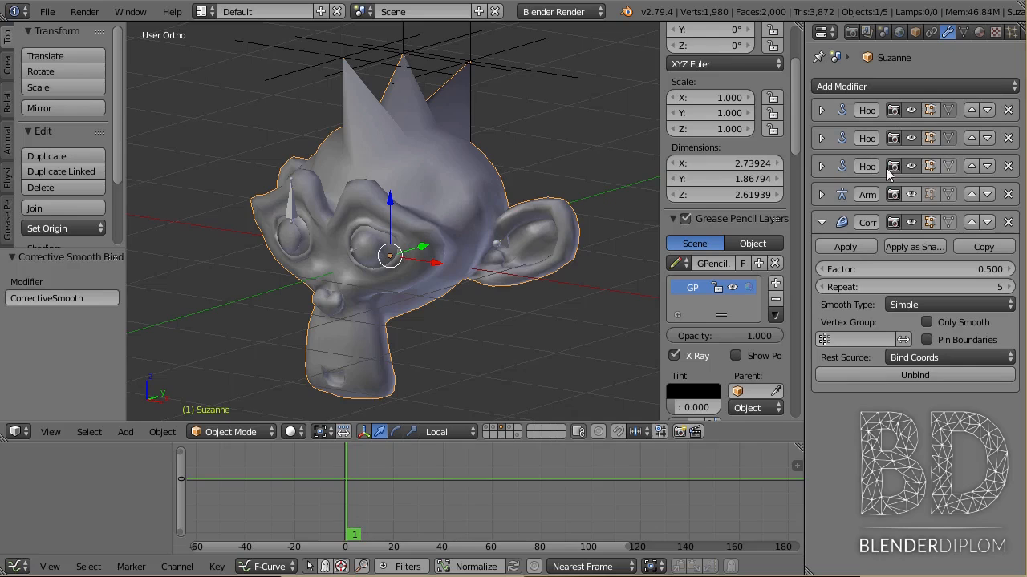
- Unbind the Corrective Smooth modifier and set its Rest Source to Original Coords, viewing the head at an angle
{"action": "left_click", "coordinate": [893, 377]}
{"action": "middle_click_drag", "start_coordinate": [451, 343], "coordinate": [466, 307]}
{"action": "left_click", "coordinate": [986, 358]}
{"action": "left_click", "coordinate": [947, 323]}
{"action": "left_click", "coordinate": [992, 359]}
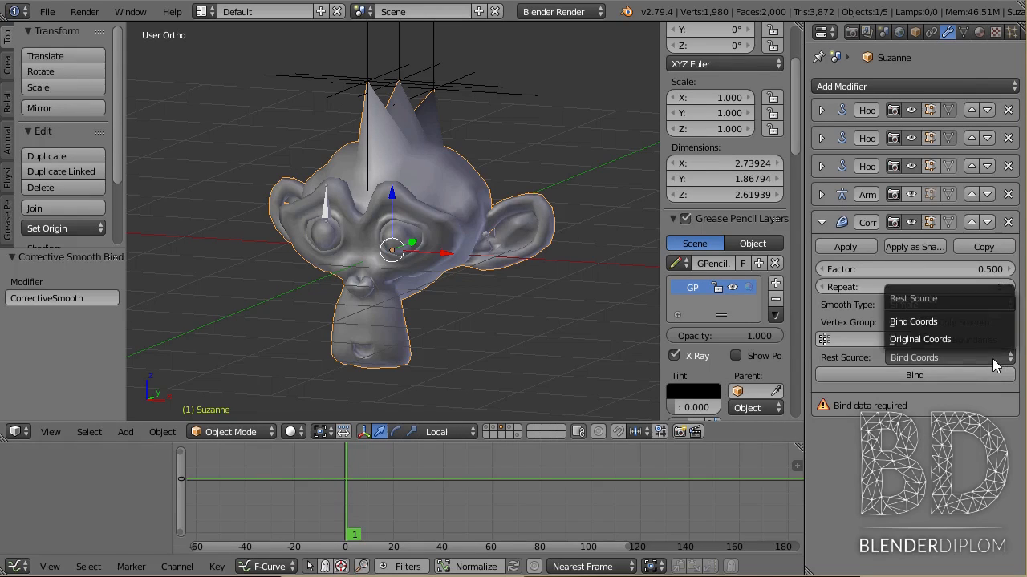
{"action": "left_click", "coordinate": [959, 339]}
{"action": "middle_click_drag", "start_coordinate": [595, 337], "coordinate": [454, 179]}
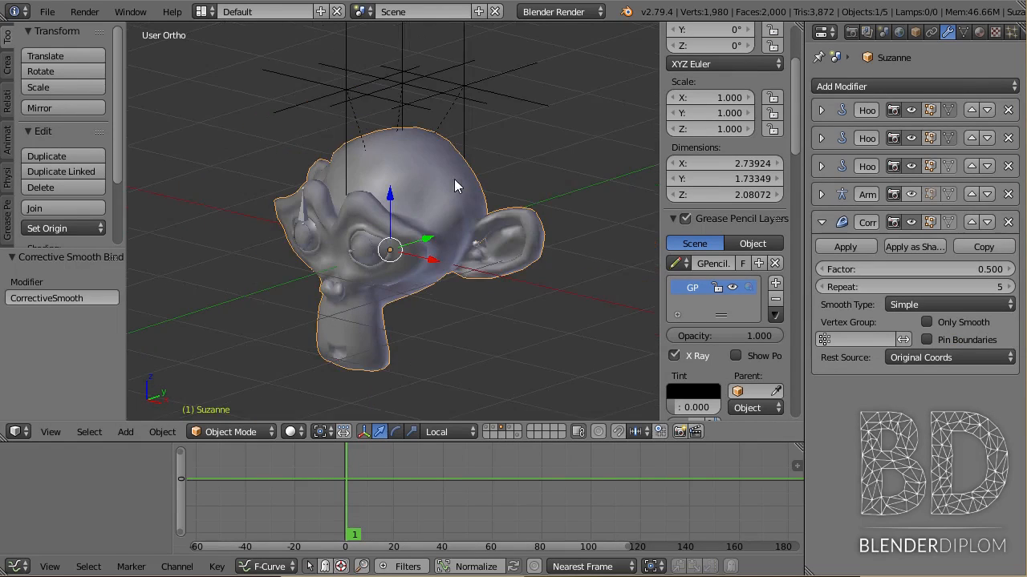
- Set the Rest Source back to Bind Coords and compare the spiked head with Corrective Smooth hidden and shown
{"action": "left_click", "coordinate": [948, 359]}
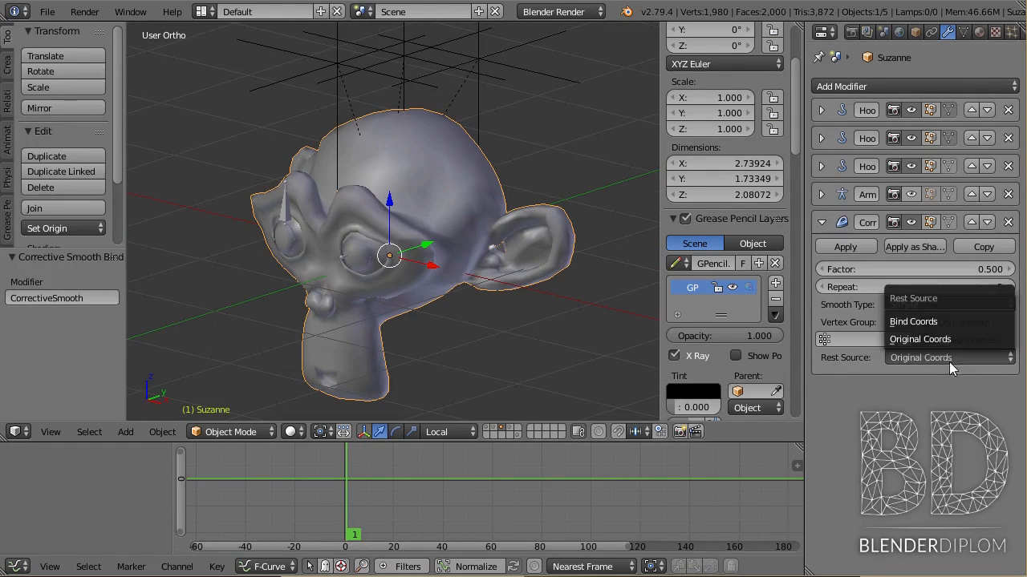
{"action": "left_click", "coordinate": [940, 322]}
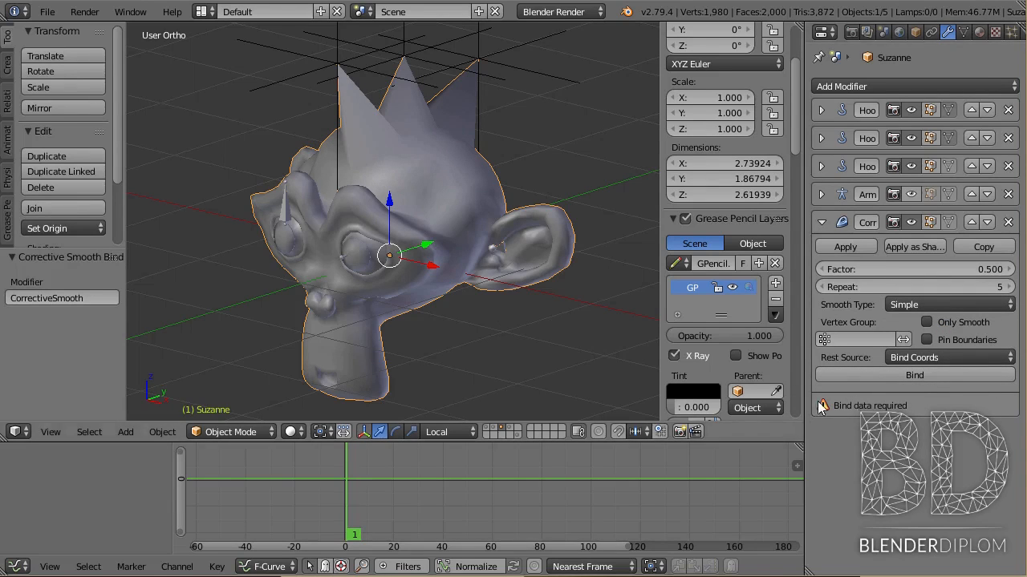
{"action": "left_click", "coordinate": [909, 220]}
{"action": "left_click", "coordinate": [910, 220]}
{"action": "left_click", "coordinate": [909, 220]}
{"action": "left_click", "coordinate": [911, 223]}
{"action": "left_click", "coordinate": [911, 223]}
{"action": "left_click", "coordinate": [911, 223]}
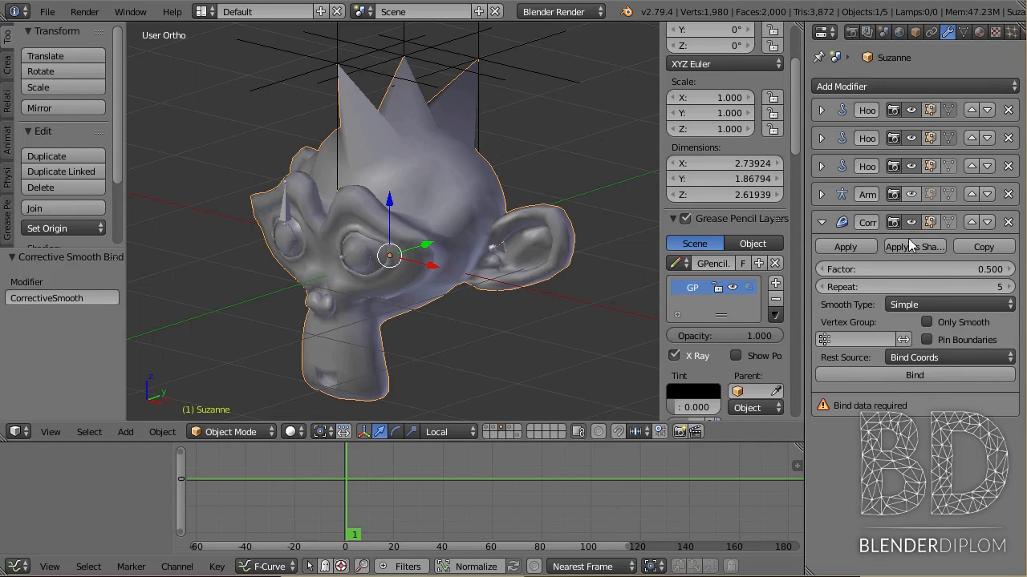
- Bind the Corrective Smooth modifier and turn the Armature modifier's viewport display back on
{"action": "left_click", "coordinate": [908, 376]}
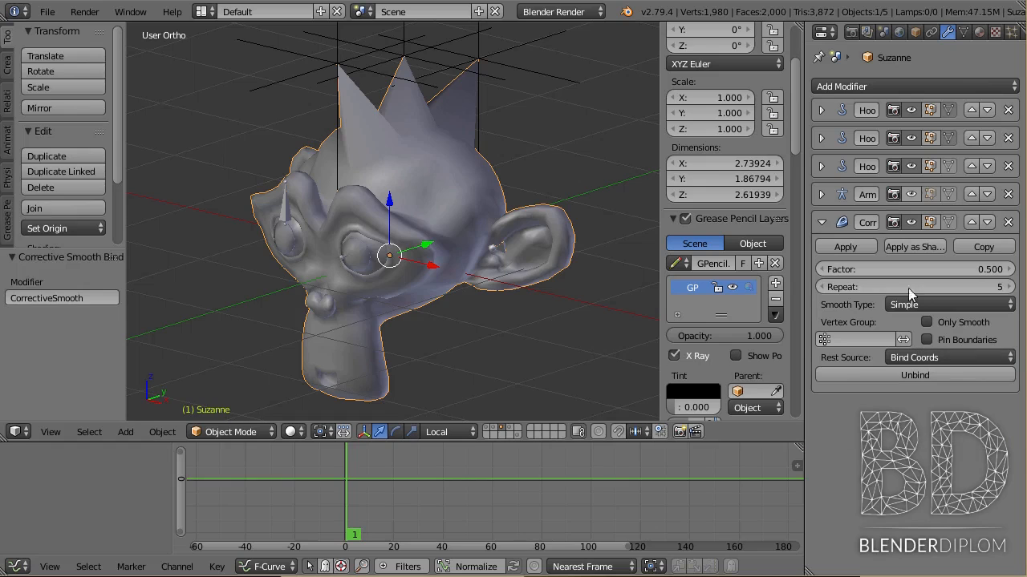
{"action": "left_click", "coordinate": [909, 197]}
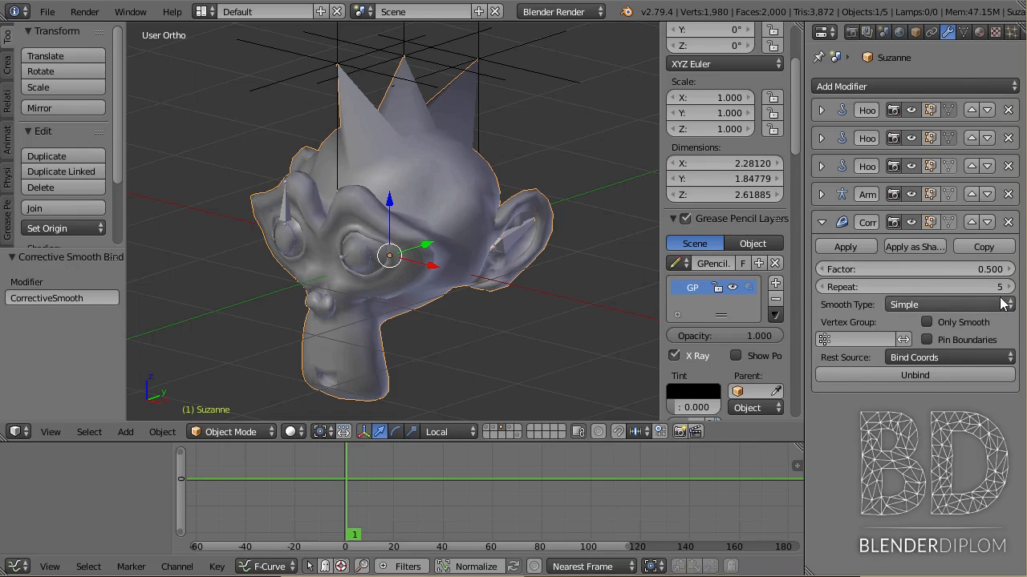
- Compare the armature-deformed ear up close with the Corrective Smooth modifier hidden and shown in the viewport
{"action": "left_click", "coordinate": [909, 223]}
{"action": "left_click", "coordinate": [909, 223]}
{"action": "left_click", "coordinate": [909, 223]}
{"action": "left_click", "coordinate": [909, 223]}
{"action": "scroll", "coordinate": [625, 257], "scroll_direction": "up", "scroll_amount": 4}
{"action": "left_click", "coordinate": [911, 223]}
{"action": "left_click", "coordinate": [911, 223]}
- Turn on Pin Boundaries for the Corrective Smooth modifier and view the monkey's eyes closely from the front
{"action": "scroll", "coordinate": [606, 241], "scroll_direction": "down", "scroll_amount": 2}
{"action": "middle_click_drag", "start_coordinate": [292, 120], "coordinate": [385, 128]}
{"action": "scroll", "coordinate": [386, 128], "scroll_direction": "up", "scroll_amount": 1}
{"action": "scroll", "coordinate": [385, 128], "scroll_direction": "down", "scroll_amount": 2}
{"action": "key", "text": "KP_1"}
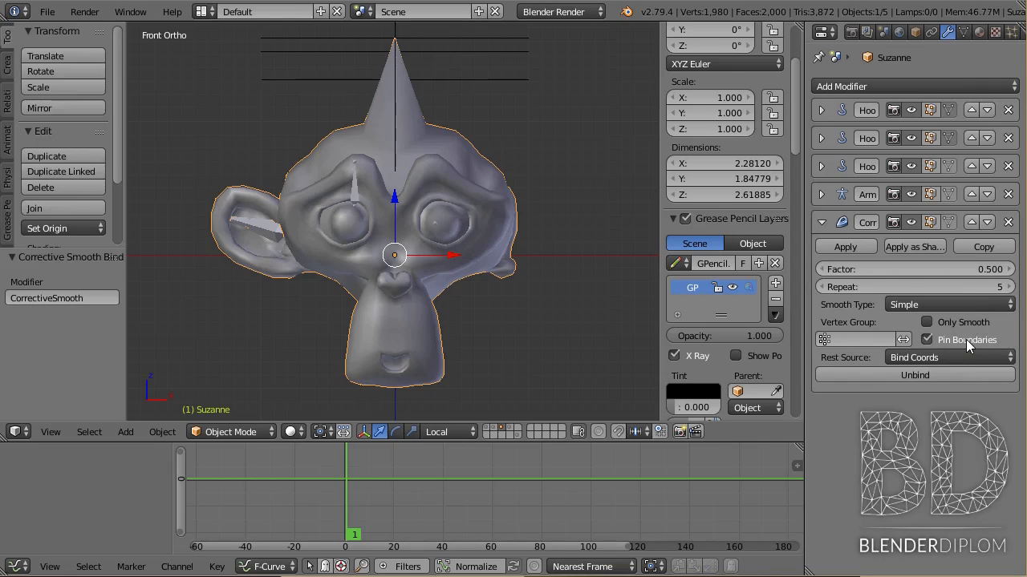
{"action": "scroll", "coordinate": [565, 318], "scroll_direction": "up", "scroll_amount": 4}
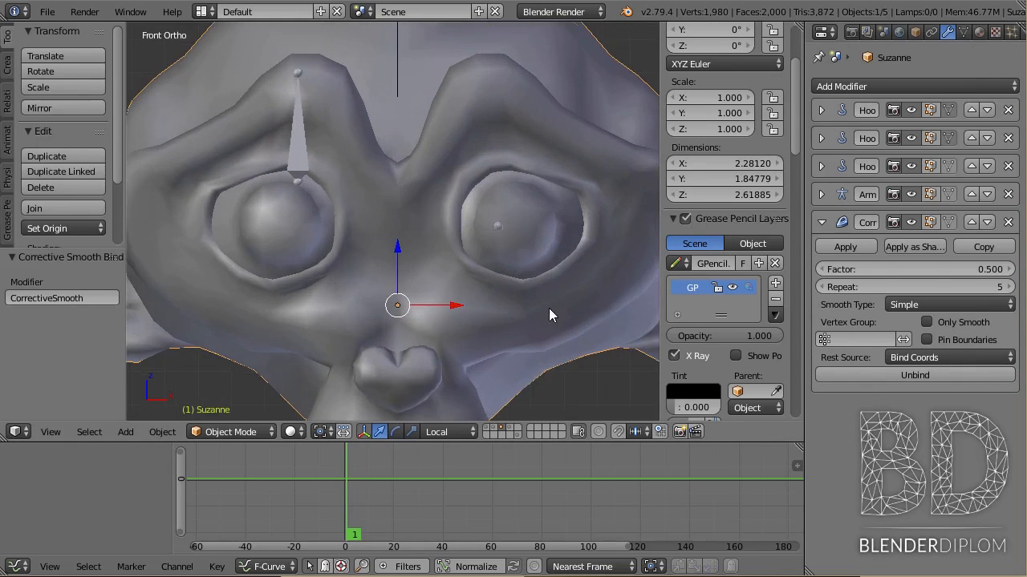
{"action": "scroll", "coordinate": [549, 308], "scroll_direction": "up", "scroll_amount": 2}
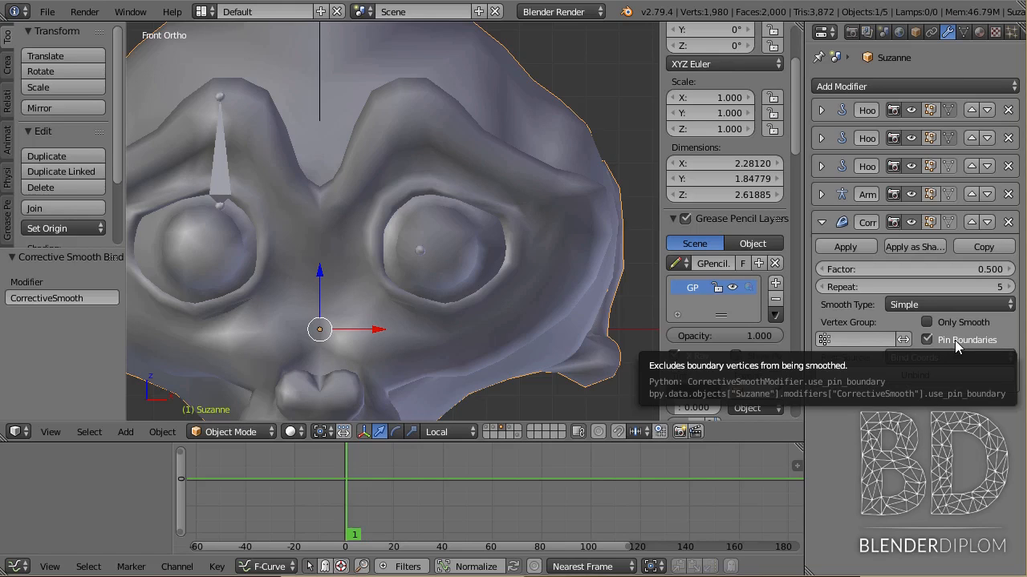
- In Edit Mode, hide the monkey's left eyeball mesh to expose the open edge of the eye socket
{"action": "scroll", "coordinate": [572, 283], "scroll_direction": "down", "scroll_amount": 3}
{"action": "key", "text": "Tab"}
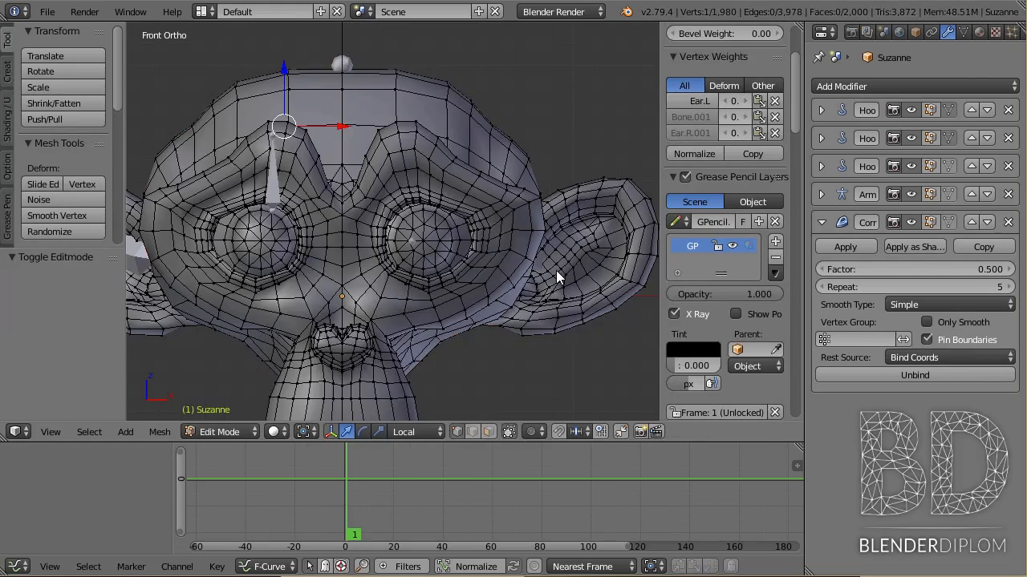
{"action": "scroll", "coordinate": [556, 270], "scroll_direction": "up", "scroll_amount": 4}
{"action": "key", "text": "a"}
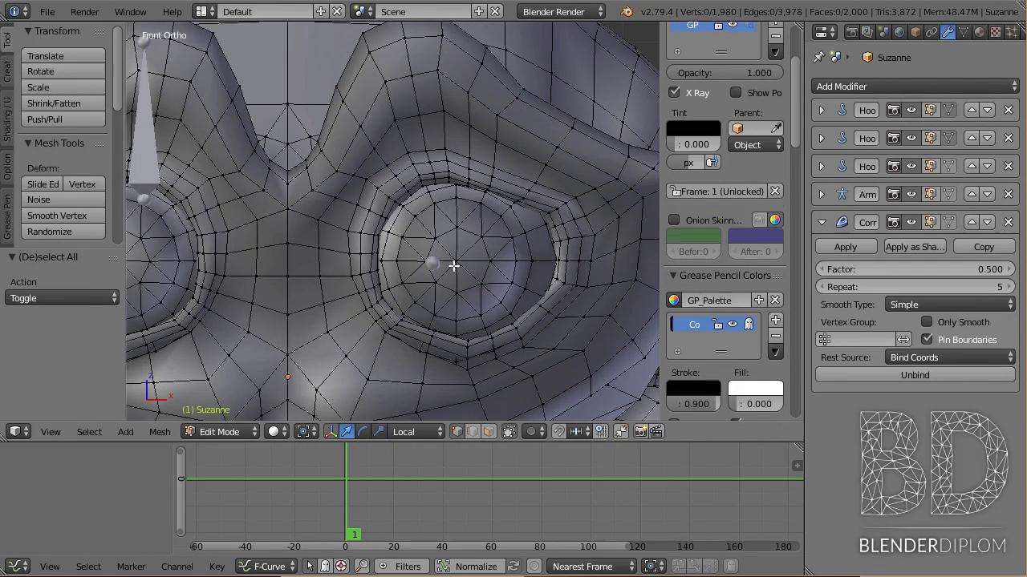
{"action": "key", "text": "l"}
{"action": "key", "text": "h"}
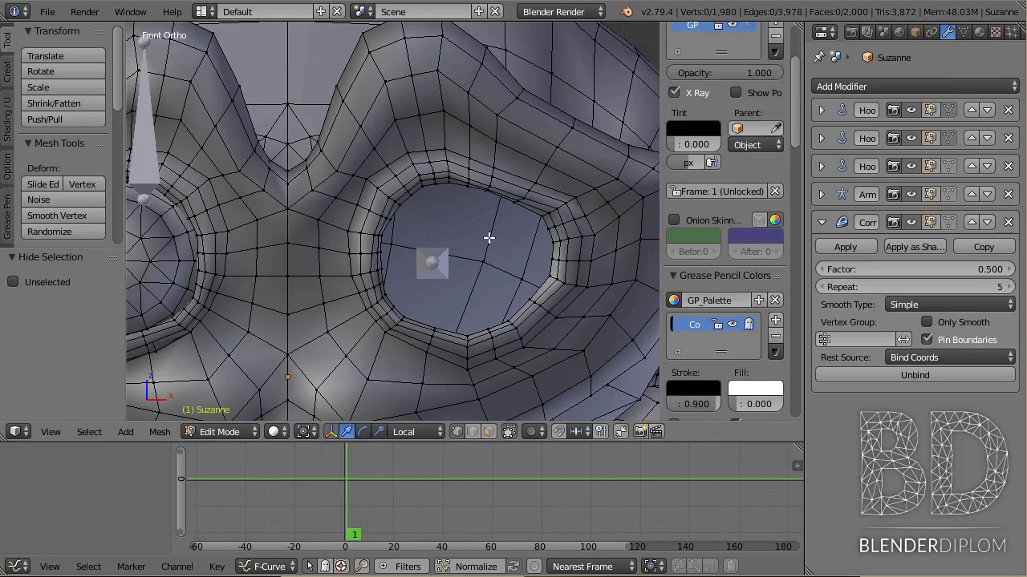
- Select a vertex on the outer side of the eye socket's open edge and examine it closely
{"action": "right_click", "coordinate": [550, 230]}
{"action": "scroll", "coordinate": [590, 285], "scroll_direction": "up", "scroll_amount": 2}
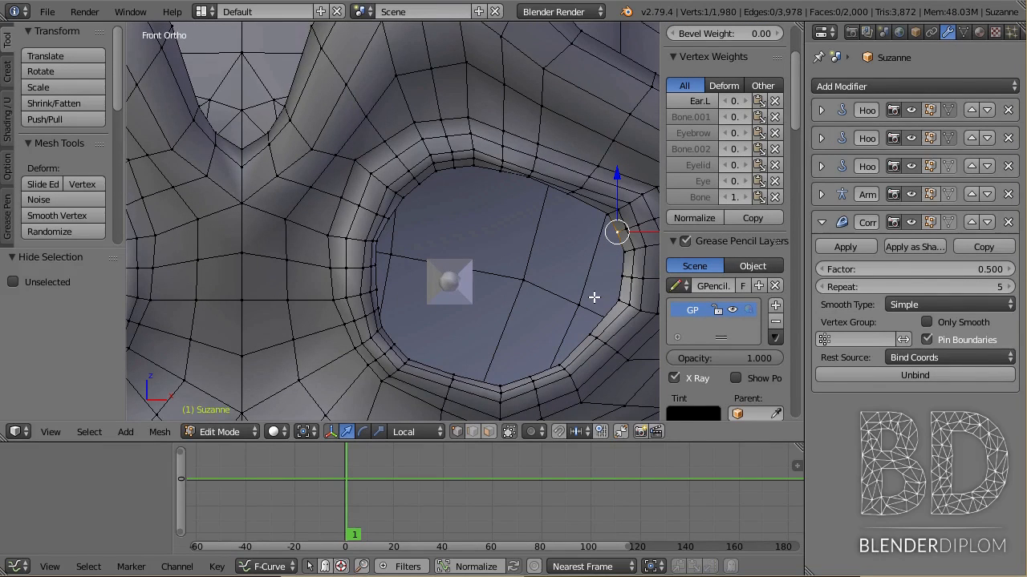
{"action": "scroll", "coordinate": [551, 216], "scroll_direction": "down", "scroll_amount": 1}
{"action": "scroll", "coordinate": [559, 267], "scroll_direction": "up", "scroll_amount": 1}
{"action": "middle_click_drag", "start_coordinate": [595, 272], "coordinate": [529, 290], "text": "shift"}
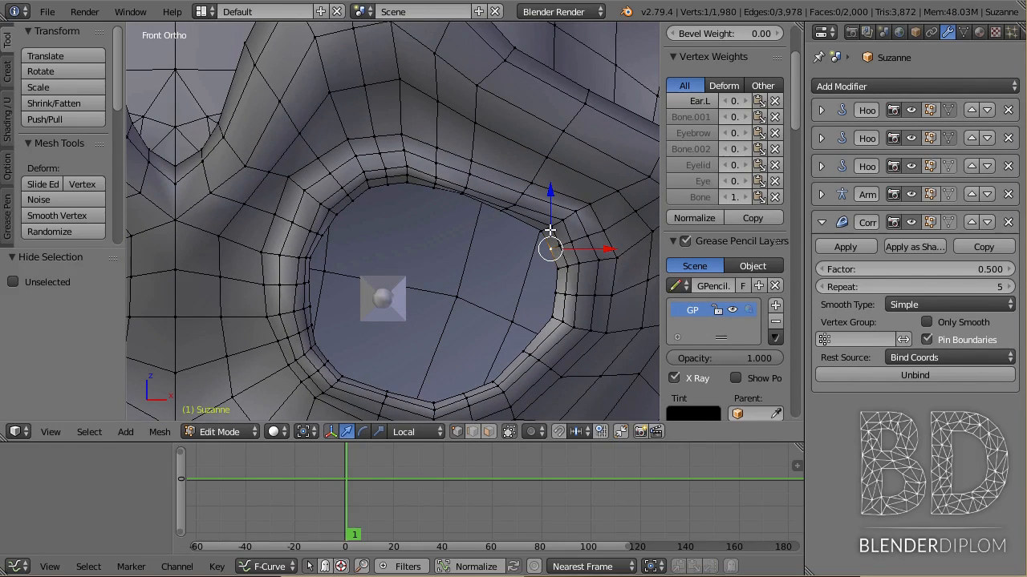
{"action": "scroll", "coordinate": [574, 280], "scroll_direction": "up", "scroll_amount": 1}
{"action": "middle_click_drag", "start_coordinate": [575, 281], "coordinate": [492, 305], "text": "shift"}
{"action": "scroll", "coordinate": [492, 305], "scroll_direction": "up", "scroll_amount": 2}
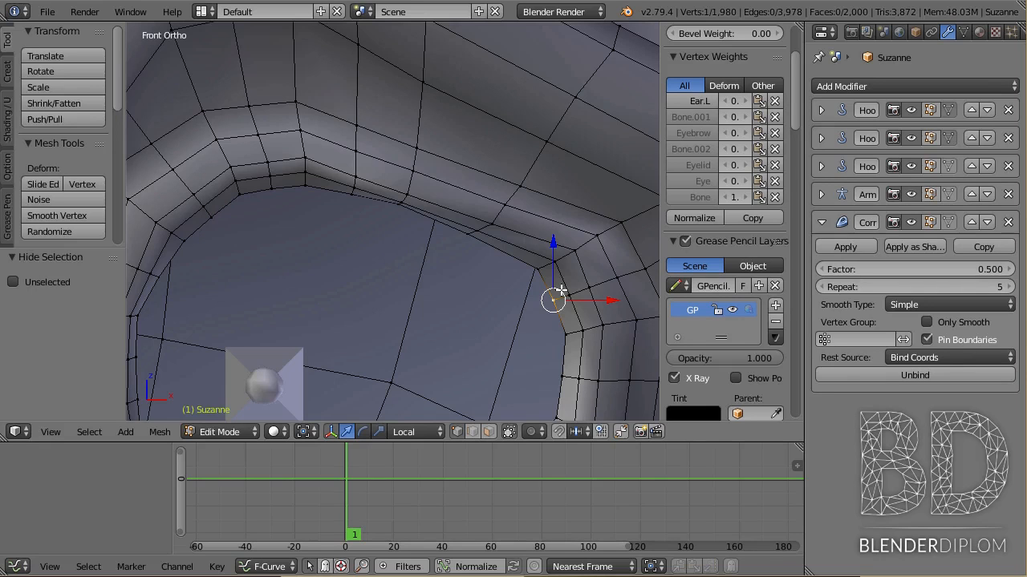
- Select an interior vertex near the eyelid's outer corner together with its four connected neighbours
{"action": "right_click", "coordinate": [621, 225]}
{"action": "left_click", "coordinate": [621, 224]}
{"action": "scroll", "coordinate": [609, 269], "scroll_direction": "down", "scroll_amount": 2}
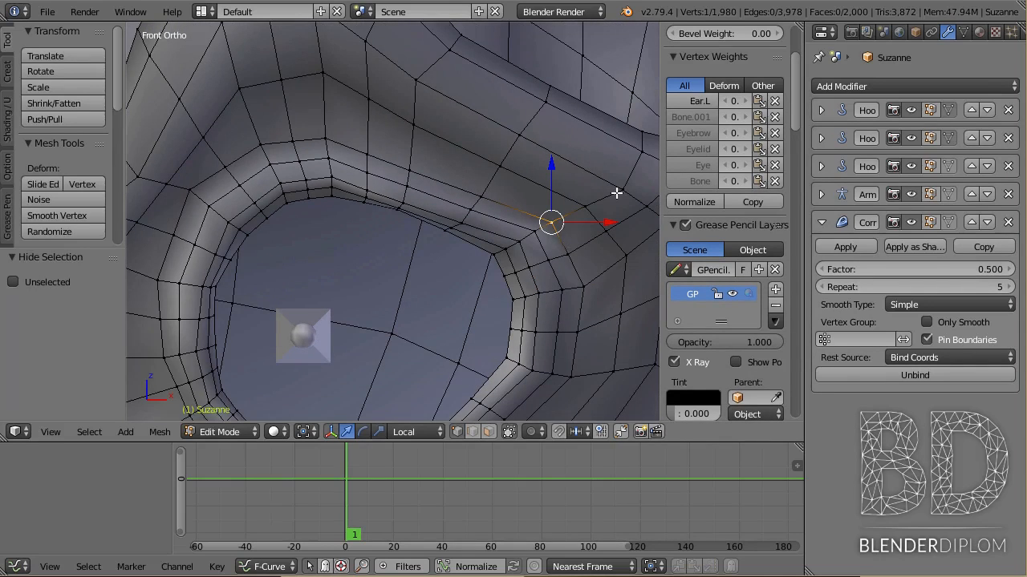
{"action": "scroll", "coordinate": [612, 194], "scroll_direction": "up", "scroll_amount": 1}
{"action": "right_click", "coordinate": [501, 189], "text": "shift"}
{"action": "right_click", "coordinate": [561, 232], "text": "shift"}
{"action": "right_click", "coordinate": [623, 205], "text": "shift"}
{"action": "right_click", "coordinate": [604, 262], "text": "shift"}
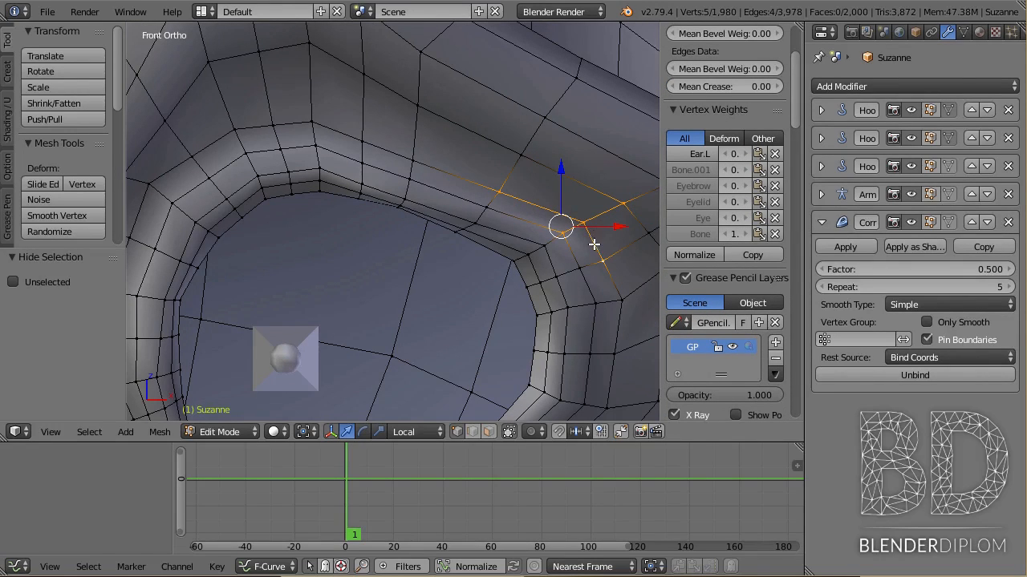
- Select a vertex on the eye socket's open edge with its connected neighbours, and clear the selection
{"action": "right_click", "coordinate": [527, 289]}
{"action": "right_click", "coordinate": [513, 261], "text": "shift"}
{"action": "right_click", "coordinate": [539, 283], "text": "shift"}
{"action": "right_click", "coordinate": [534, 317], "text": "shift"}
{"action": "right_click", "coordinate": [539, 283], "text": "shift"}
{"action": "key", "text": "a"}
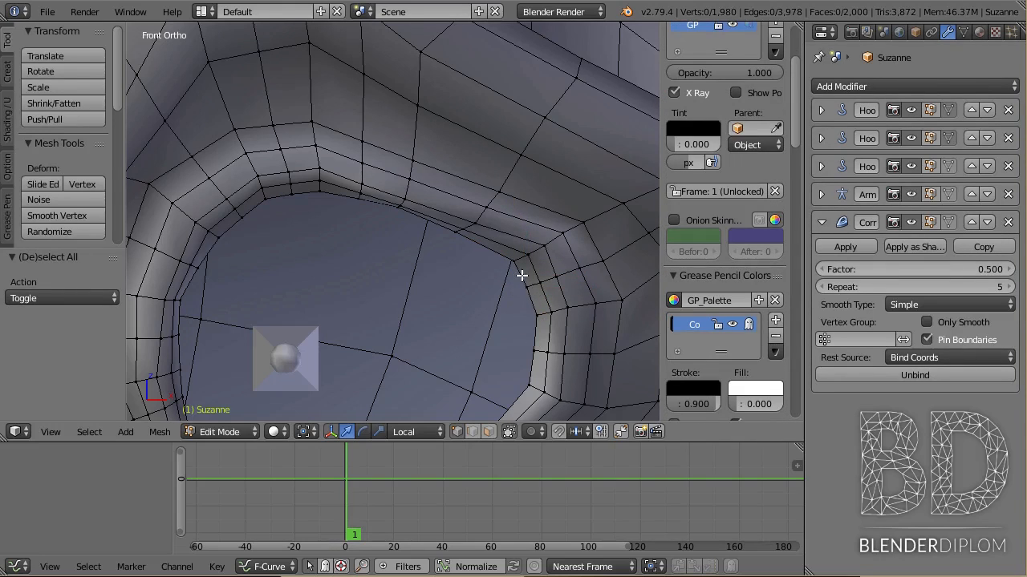
- Select the whole boundary edge loop of the eye socket and return to Object Mode
{"action": "right_click", "coordinate": [532, 304], "text": "alt"}
{"action": "scroll", "coordinate": [509, 328], "scroll_direction": "down", "scroll_amount": 5}
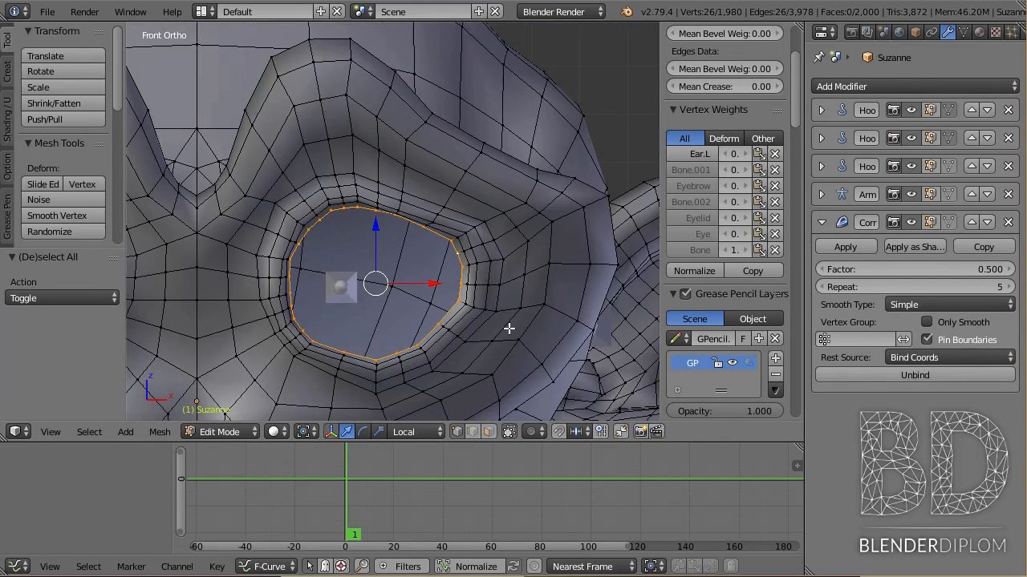
{"action": "key", "text": "Tab"}
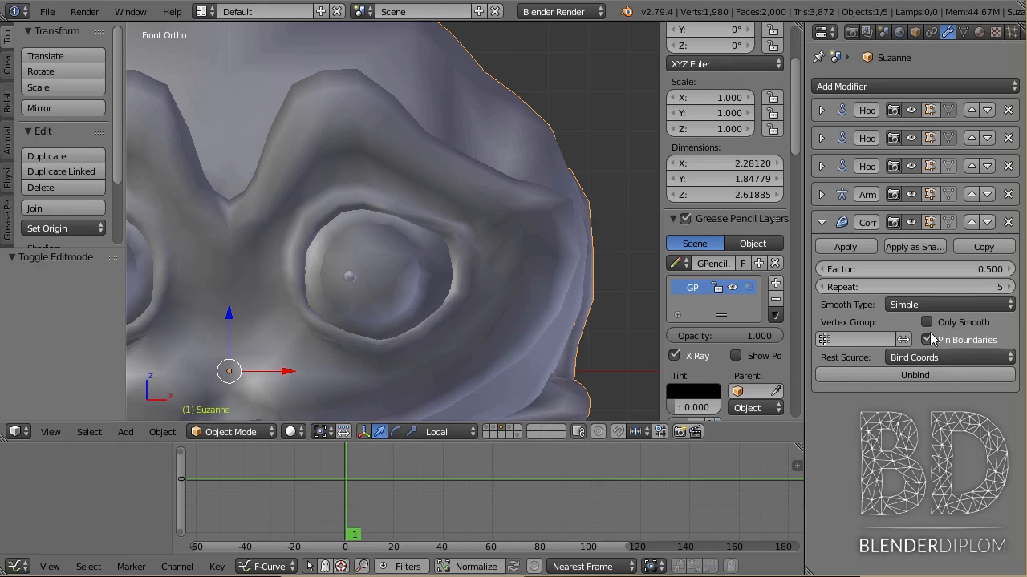
{"action": "scroll", "coordinate": [449, 310], "scroll_direction": "down", "scroll_amount": 5}
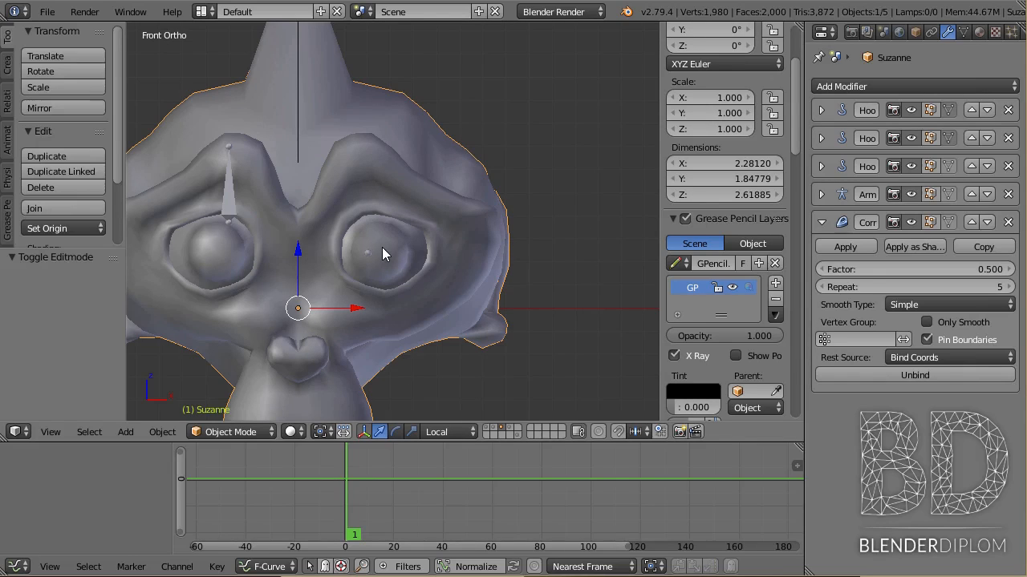
- Show layer 4 and select the domed plane, viewing it from above
{"action": "key", "text": "3"}
{"action": "key", "text": "4"}
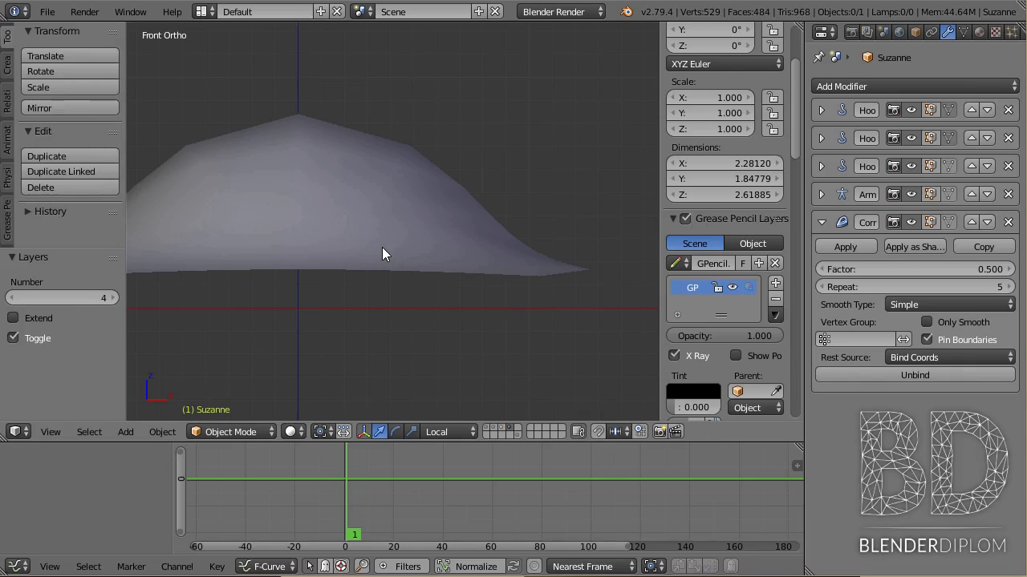
{"action": "scroll", "coordinate": [399, 216], "scroll_direction": "down", "scroll_amount": 3}
{"action": "middle_click_drag", "start_coordinate": [399, 217], "coordinate": [386, 318]}
{"action": "right_click", "coordinate": [386, 277]}
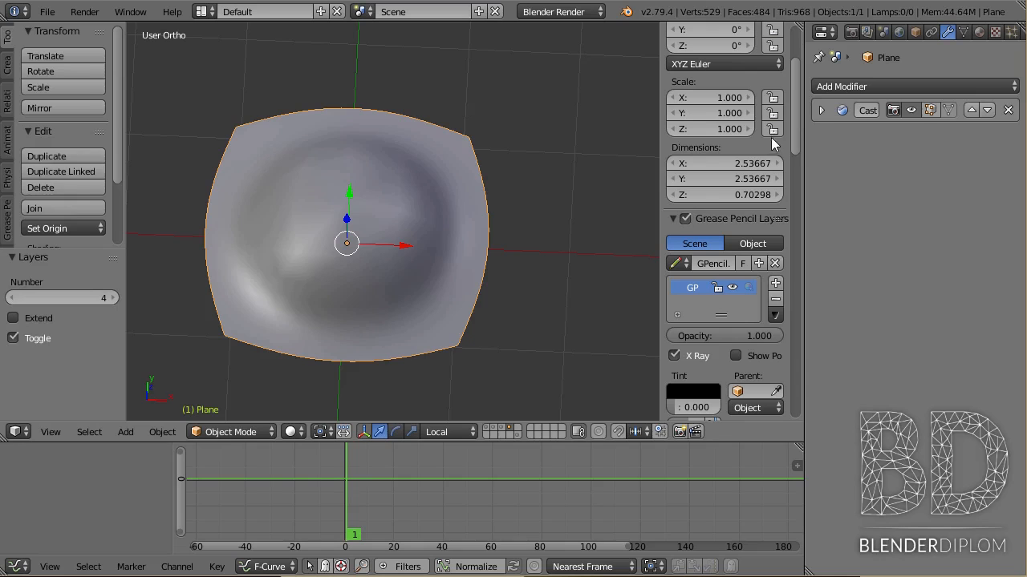
- Expand the plane's Cast modifier settings and check its mesh in Edit Mode, returning to Object Mode
{"action": "left_click", "coordinate": [820, 110]}
{"action": "key", "text": "Tab"}
{"action": "mouse_move", "coordinate": [435, 266]}
{"action": "middle_mouse_down"}
{"action": "mouse_move", "coordinate": [428, 190]}
{"action": "mouse_move", "coordinate": [428, 264]}
{"action": "middle_mouse_up"}
{"action": "scroll", "coordinate": [428, 266], "scroll_direction": "up", "scroll_amount": 2}
{"action": "key", "text": "Tab"}
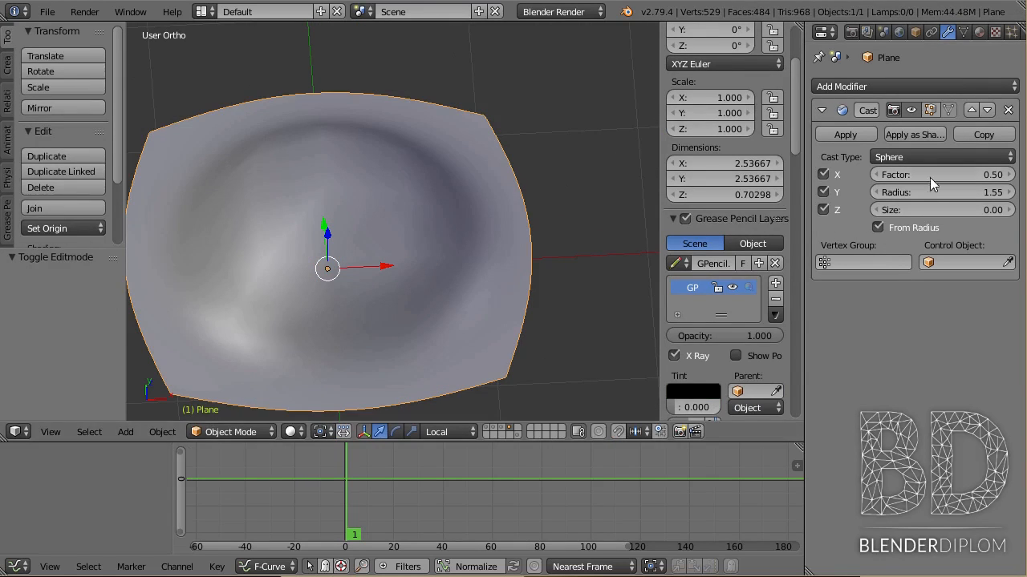
- Set the Cast modifier's Factor to 0.60 and inspect the domed plane from several angles
{"action": "mouse_move", "coordinate": [943, 174]}
{"action": "left_mouse_down"}
{"action": "mouse_move", "coordinate": [898, 174]}
{"action": "mouse_move", "coordinate": [954, 174]}
{"action": "left_mouse_up"}
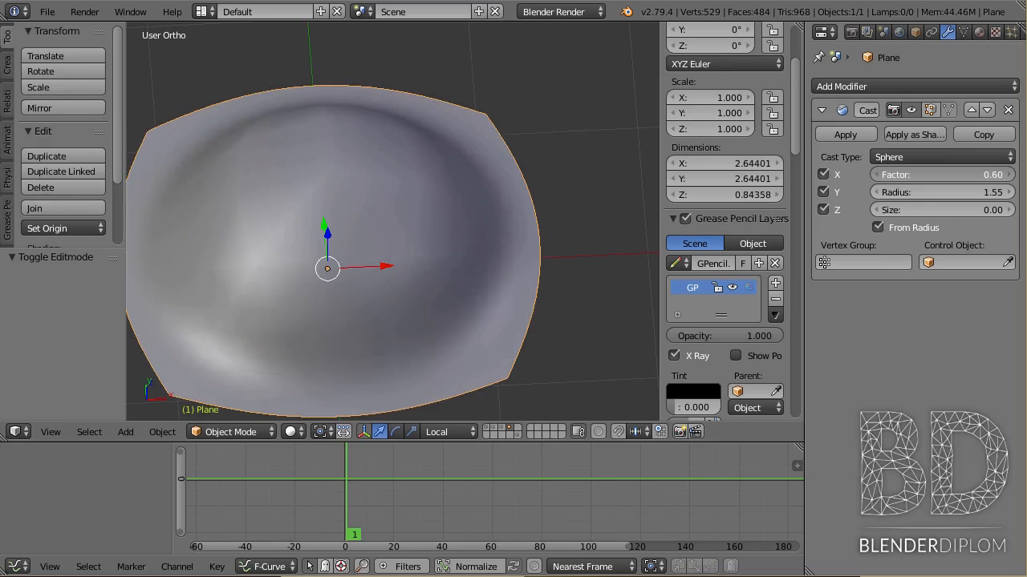
{"action": "key", "text": "KP_1"}
{"action": "middle_click_drag", "start_coordinate": [504, 321], "coordinate": [367, 284]}
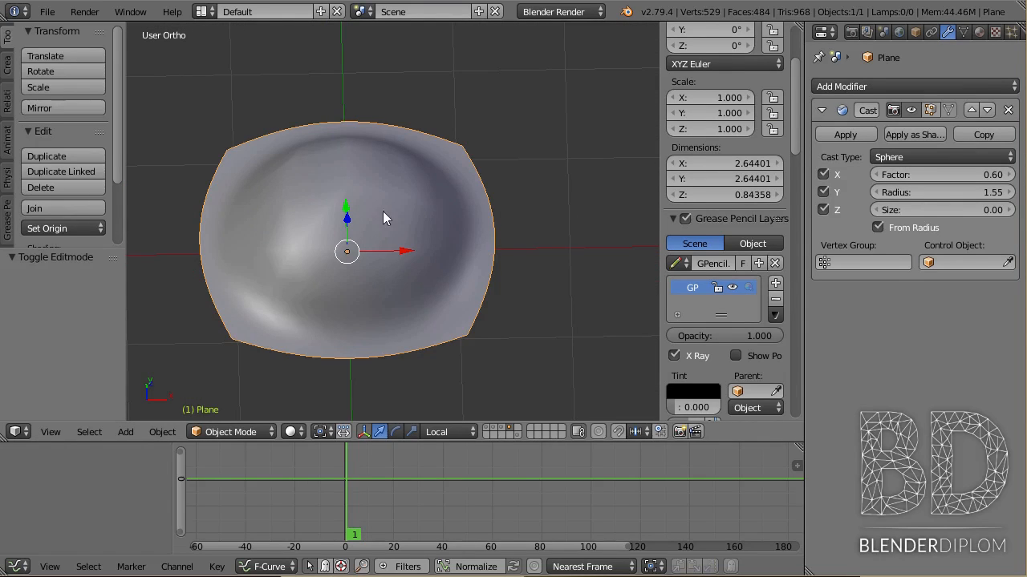
{"action": "middle_click_drag", "start_coordinate": [269, 216], "coordinate": [396, 162]}
- Add a Corrective Smooth modifier to the plane and inspect its border from above and at an angle
{"action": "left_click", "coordinate": [883, 86]}
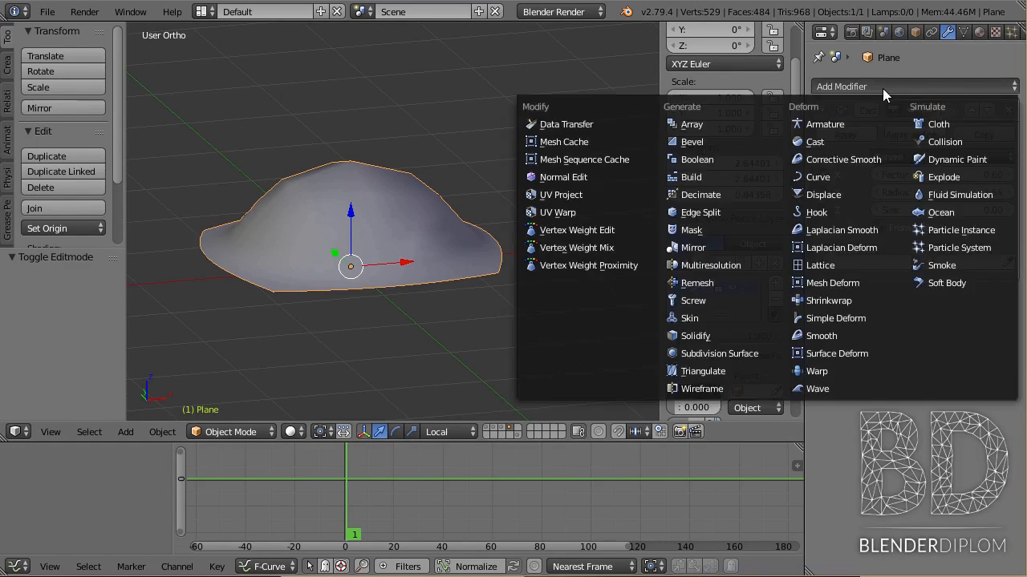
{"action": "left_click", "coordinate": [875, 160]}
{"action": "middle_click_drag", "start_coordinate": [478, 257], "coordinate": [474, 306]}
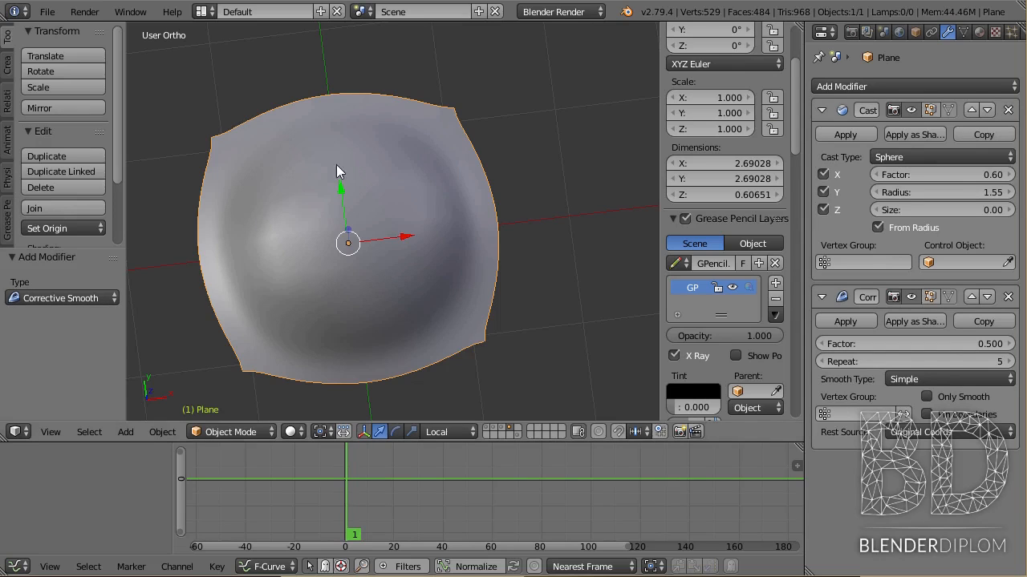
{"action": "middle_click_drag", "start_coordinate": [432, 306], "coordinate": [320, 168]}
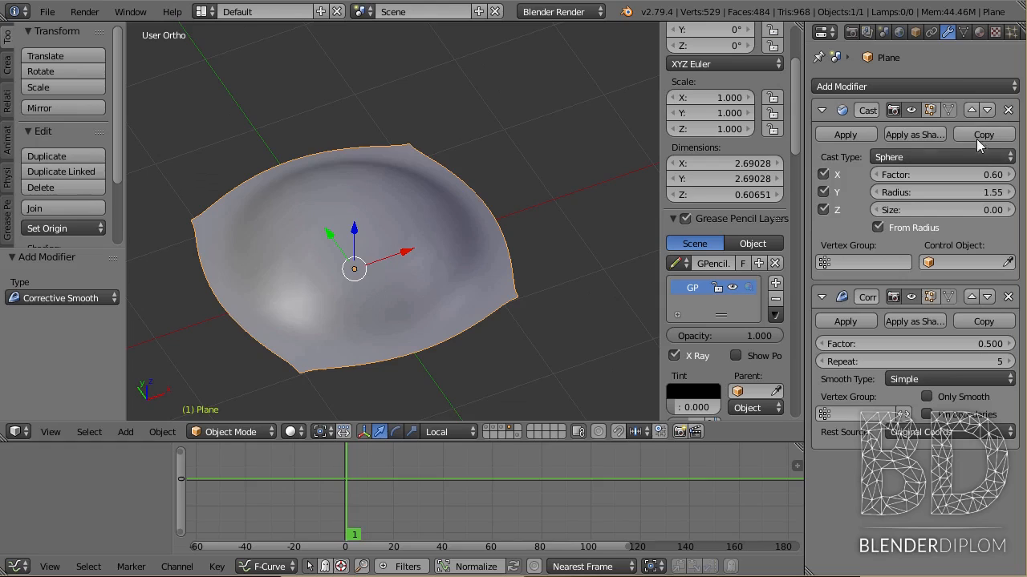
- Compare the plane's corners with its Corrective Smooth modifier hidden and shown in the viewport
{"action": "left_click", "coordinate": [912, 297]}
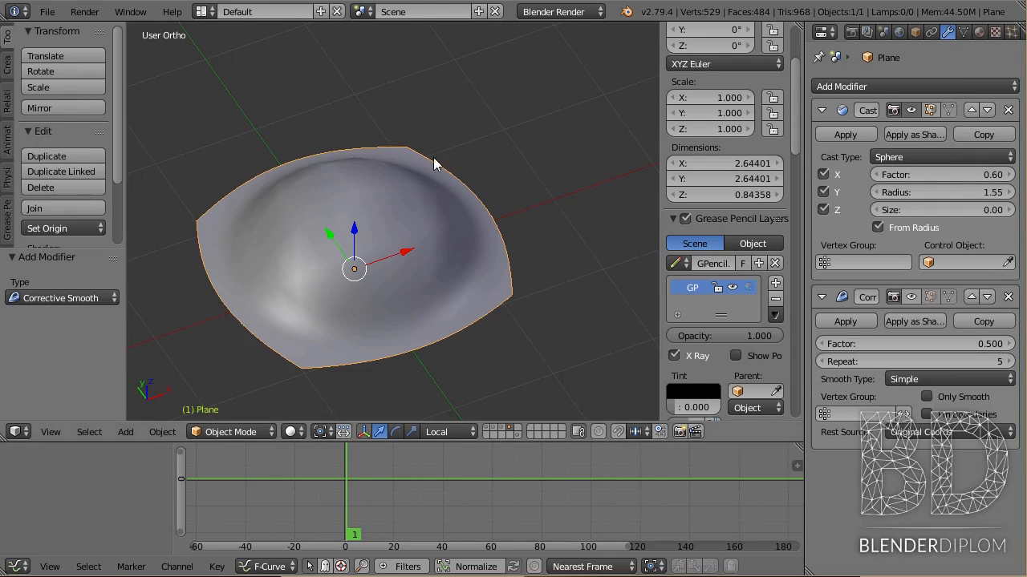
{"action": "left_click", "coordinate": [912, 299]}
{"action": "left_click", "coordinate": [909, 298]}
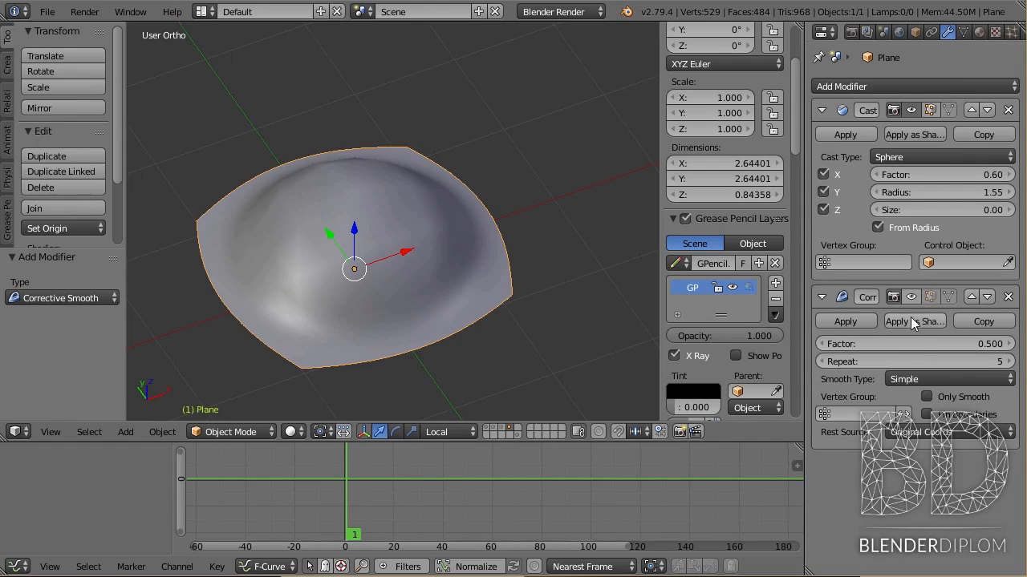
- Turn on Pin Boundaries for the plane's Corrective Smooth modifier and compare its border with smoothing hidden and shown
{"action": "left_click", "coordinate": [930, 416]}
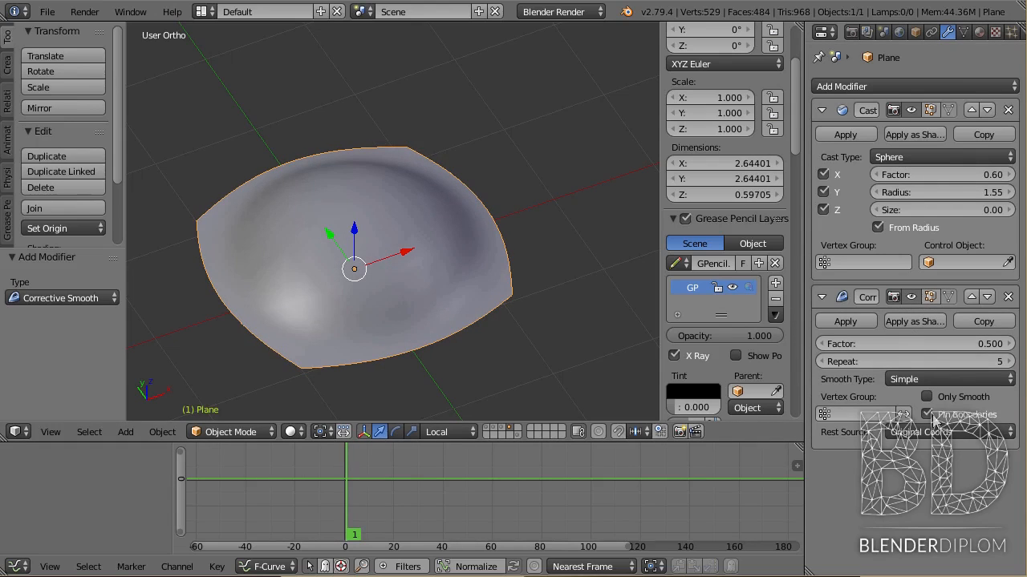
{"action": "left_click", "coordinate": [912, 297]}
{"action": "left_click", "coordinate": [912, 297]}
{"action": "left_click", "coordinate": [912, 297]}
{"action": "left_click", "coordinate": [913, 297]}
{"action": "middle_click_drag", "start_coordinate": [487, 174], "coordinate": [486, 217]}
{"action": "key", "text": "KP_1"}
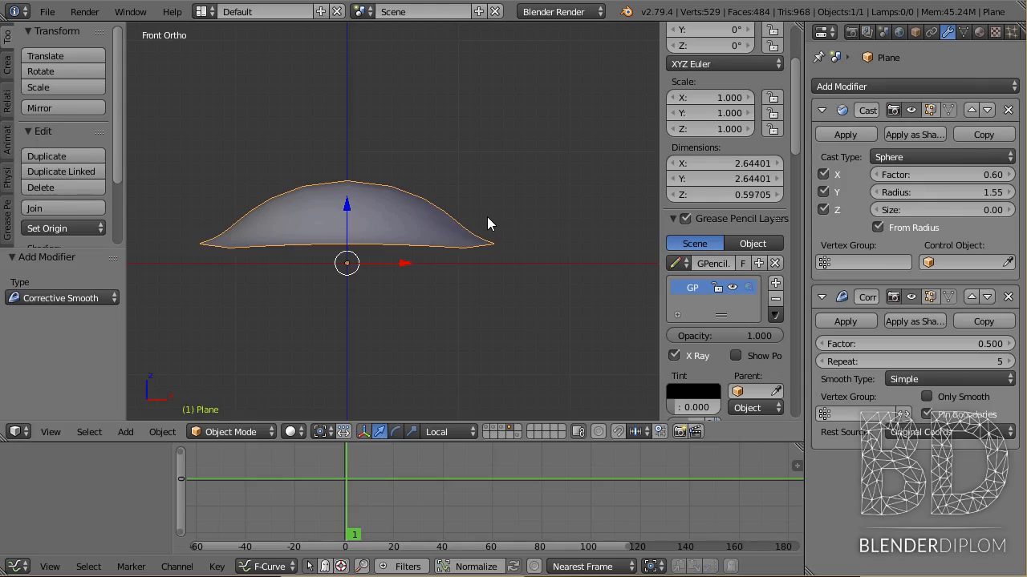
{"action": "middle_click_drag", "start_coordinate": [487, 216], "coordinate": [446, 312]}
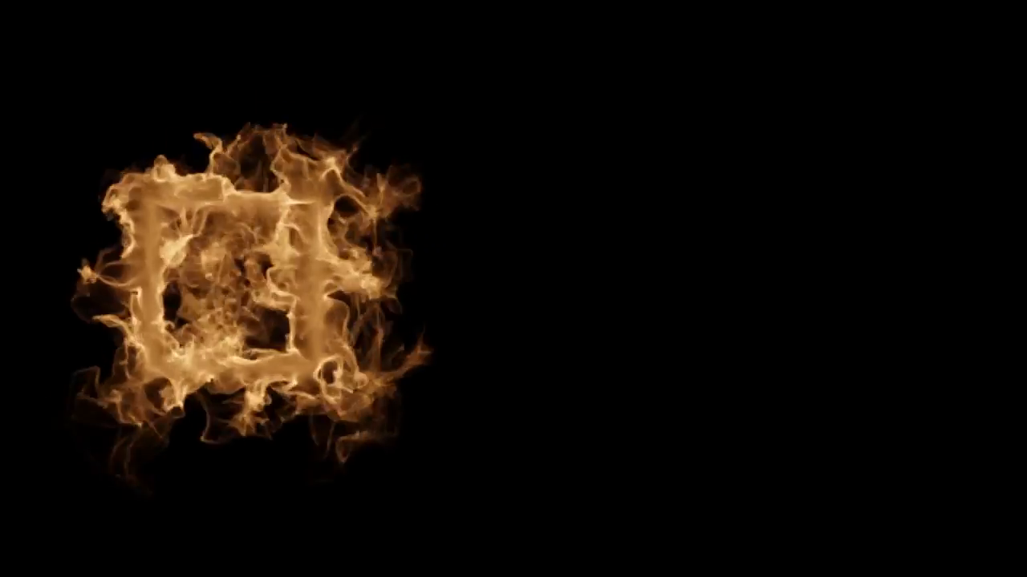